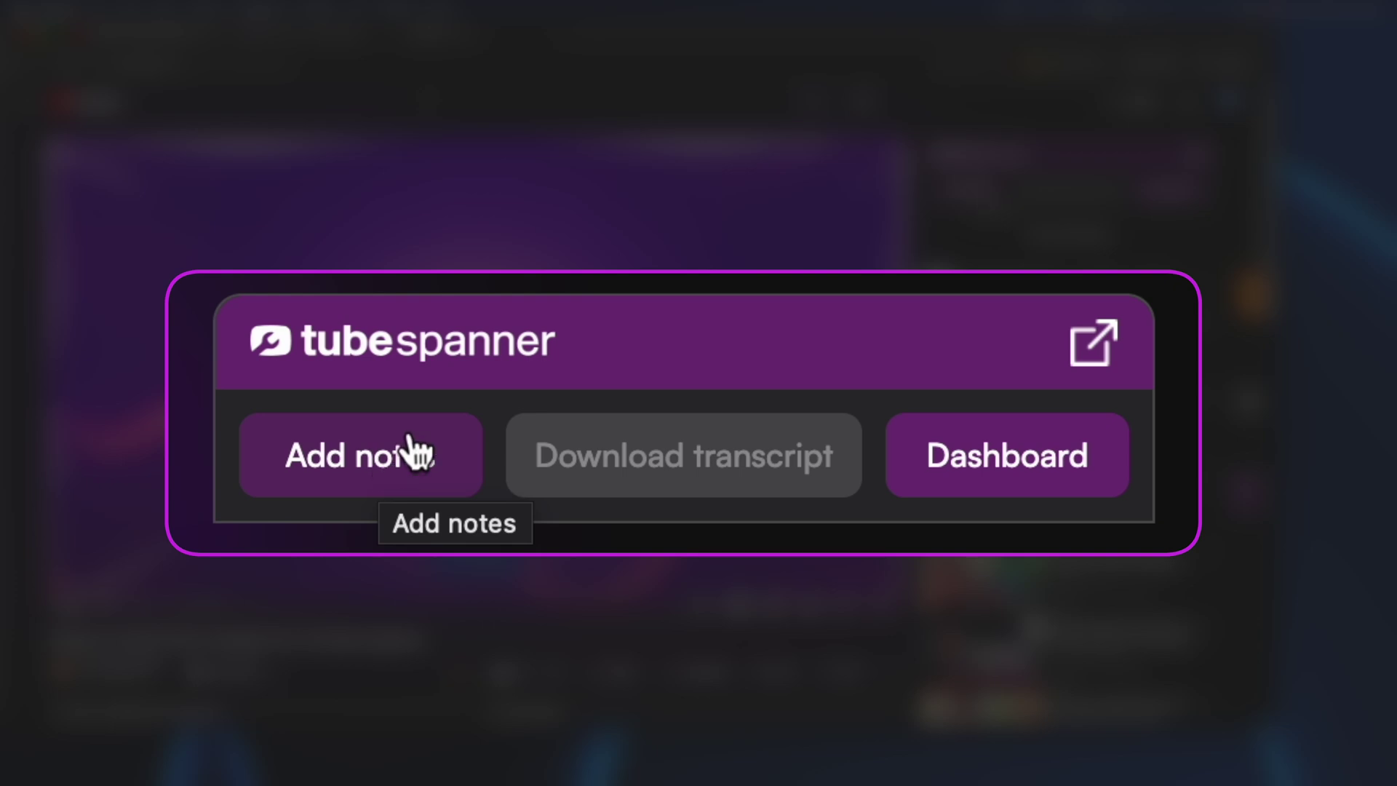
Step: Open the Add Notes panel for '3 Ways to Create Polls to Engage Your YouTube Audience' and review it
click(381, 481)
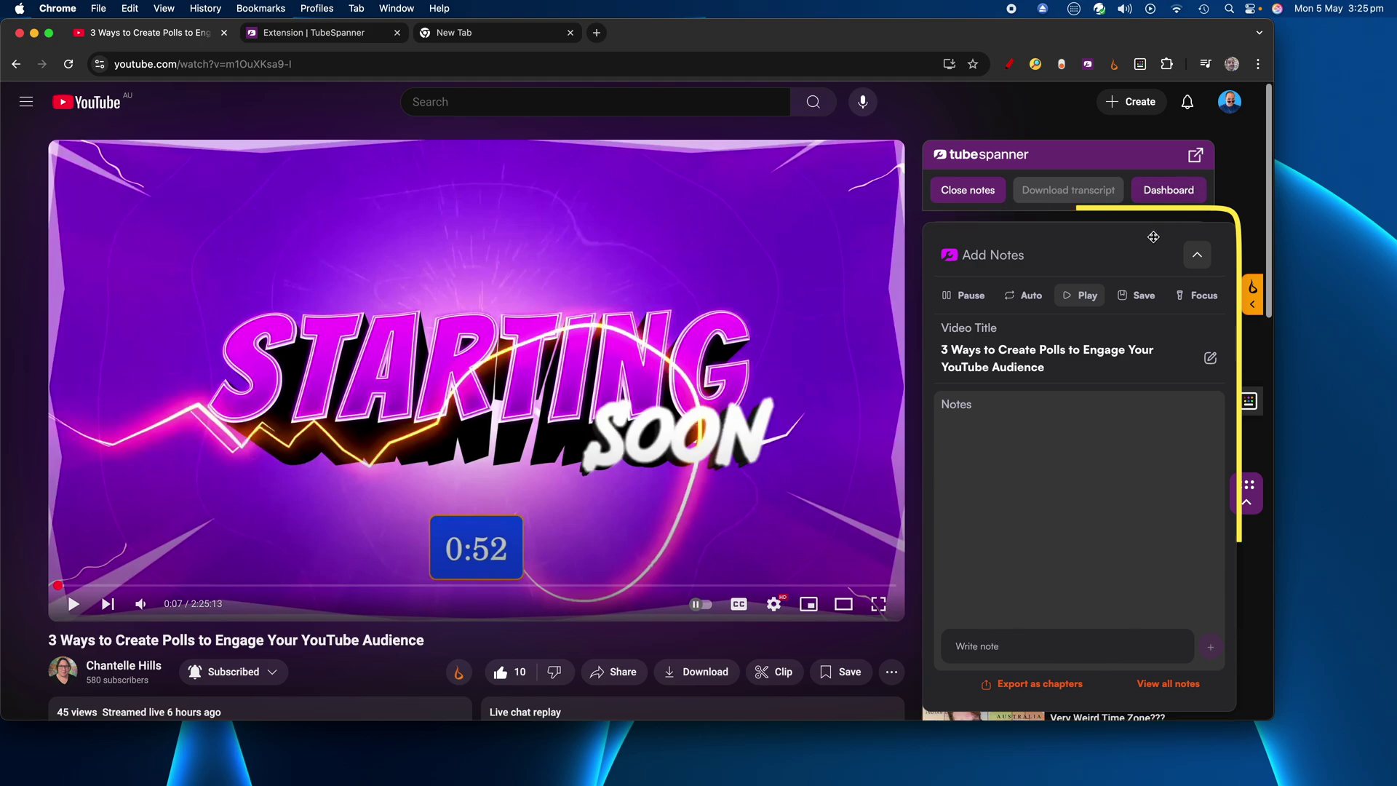
mouse_move(1151, 231)
mouse_down()
mouse_move(452, 206)
mouse_move(719, 208)
mouse_move(1116, 269)
mouse_move(1147, 229)
mouse_up()
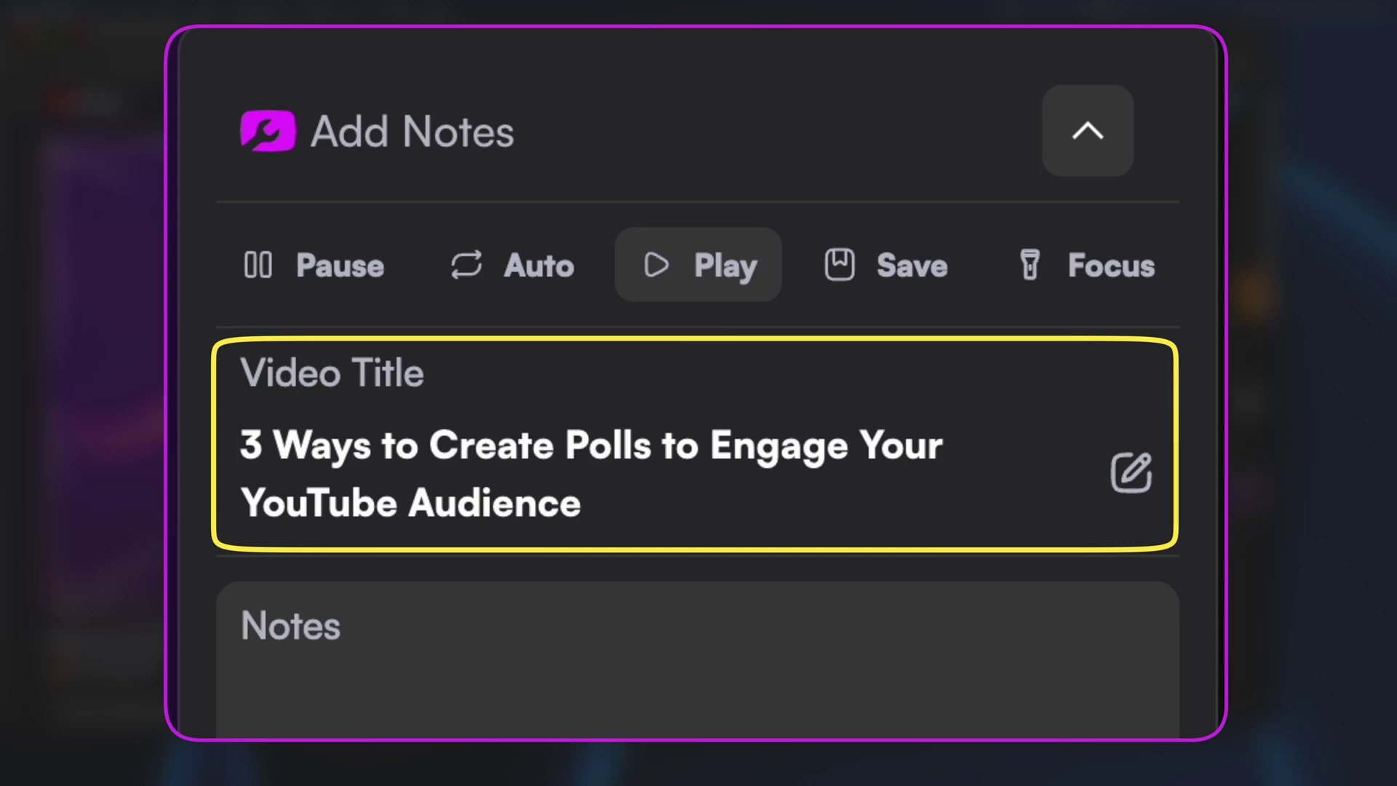
scroll(552, 287, down, 3)
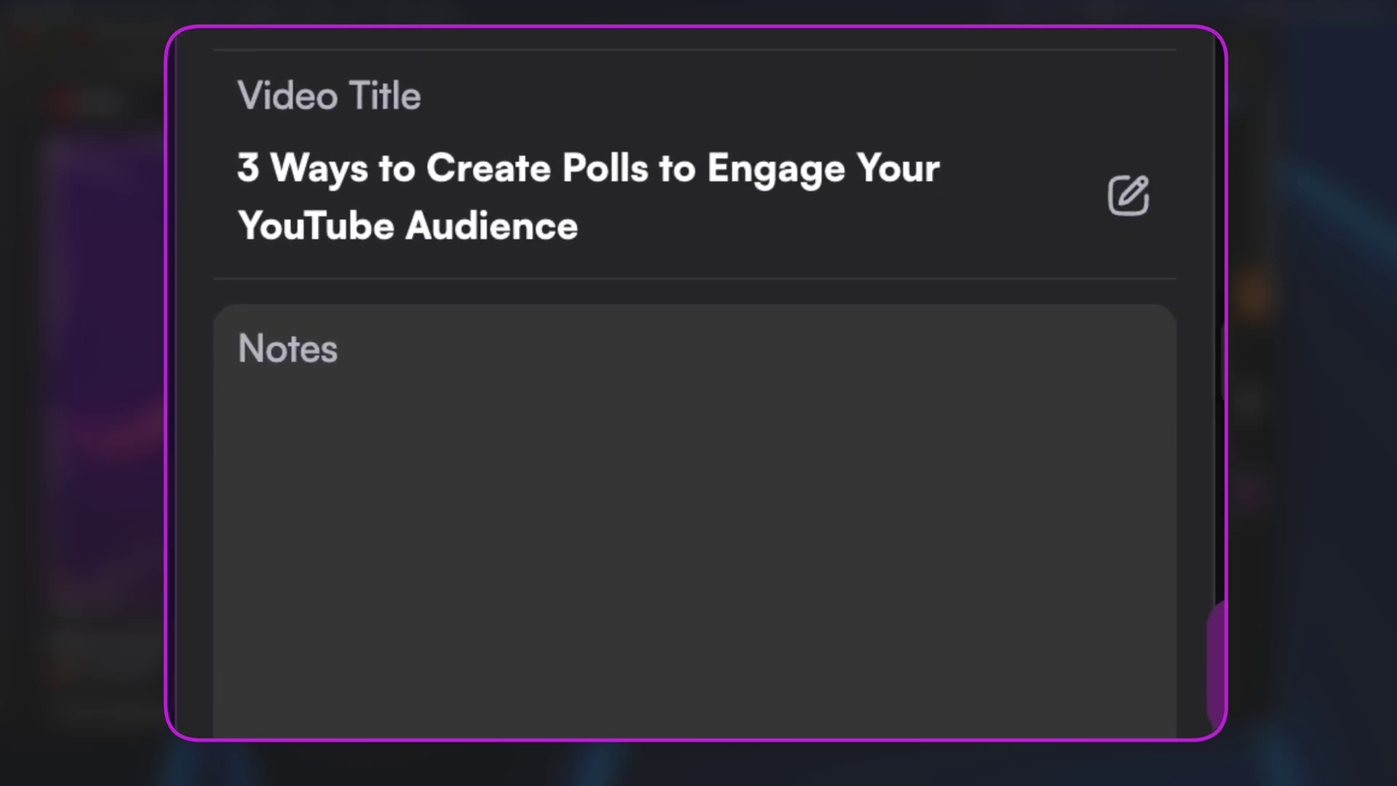
scroll(719, 380, up, 2)
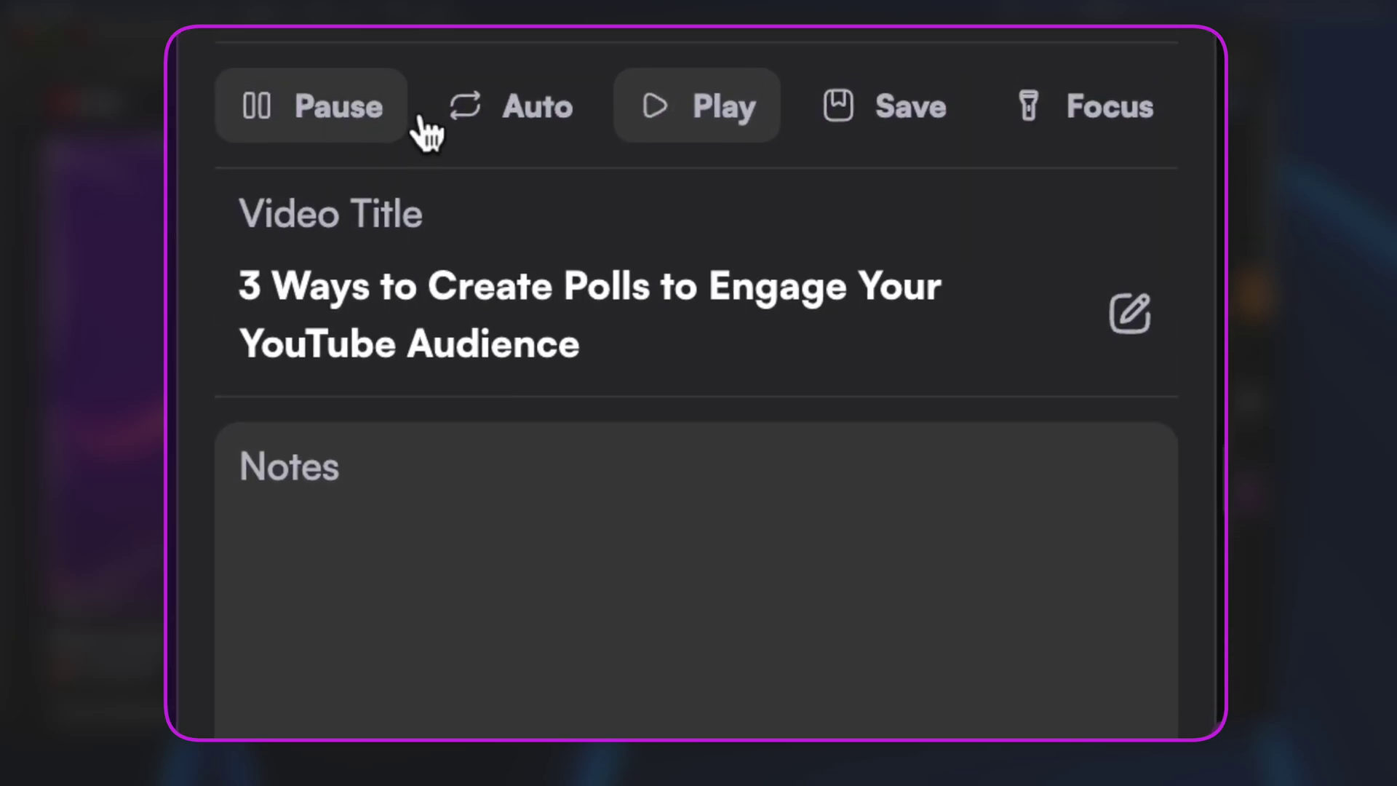
scroll(426, 131, up, 2)
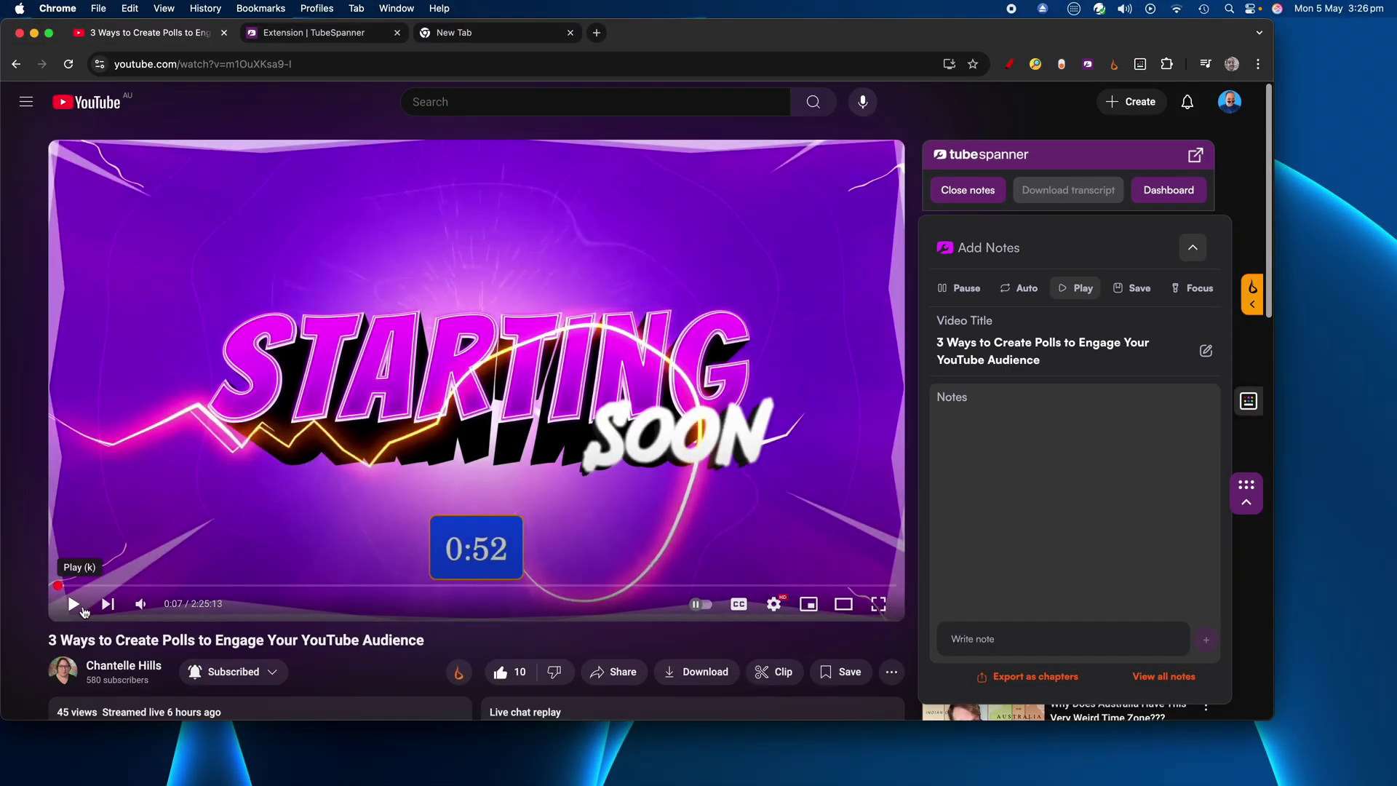
Step: Play the replay, scrub to 06:39 and save the note 'Social Stream Ninja Polls' there
click(74, 605)
drag(67, 586, 70, 590)
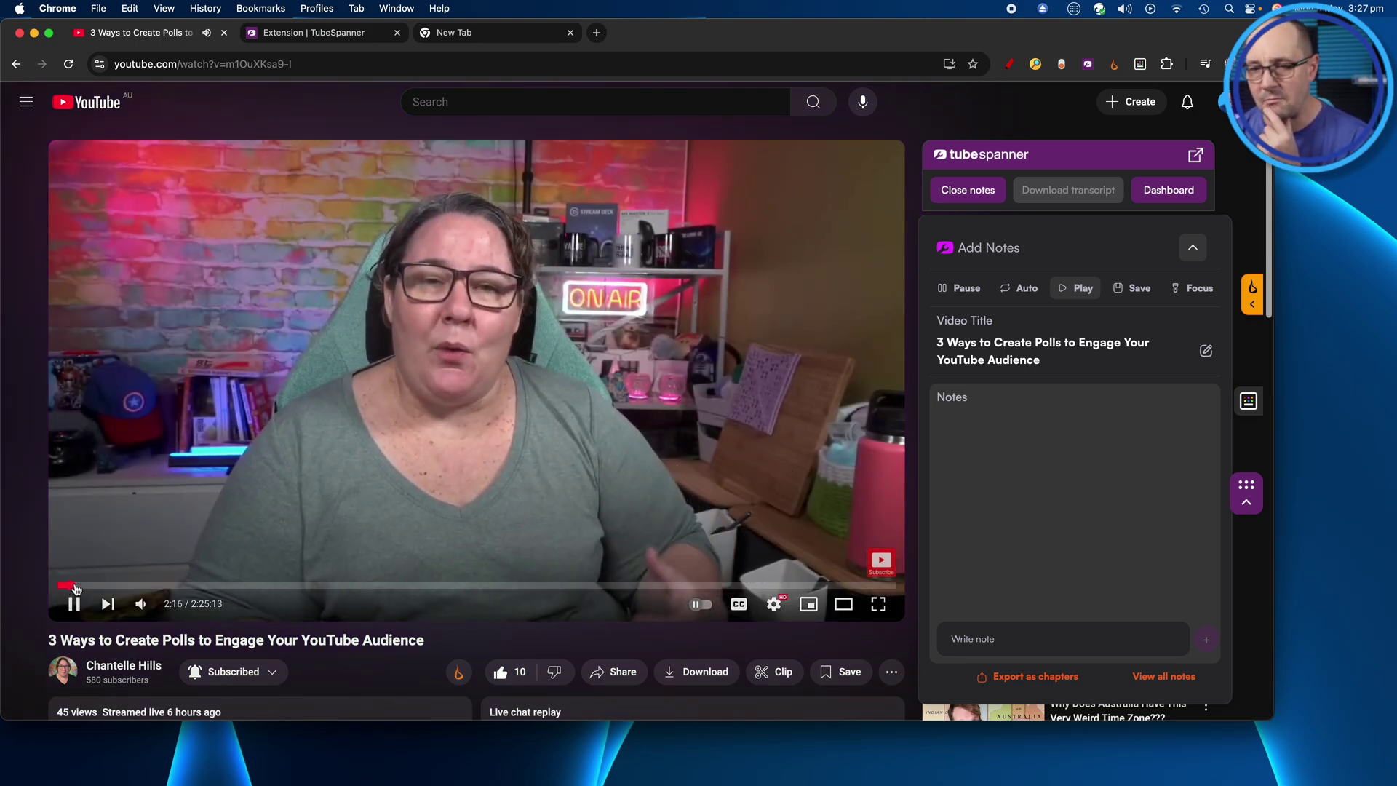
drag(72, 589, 98, 586)
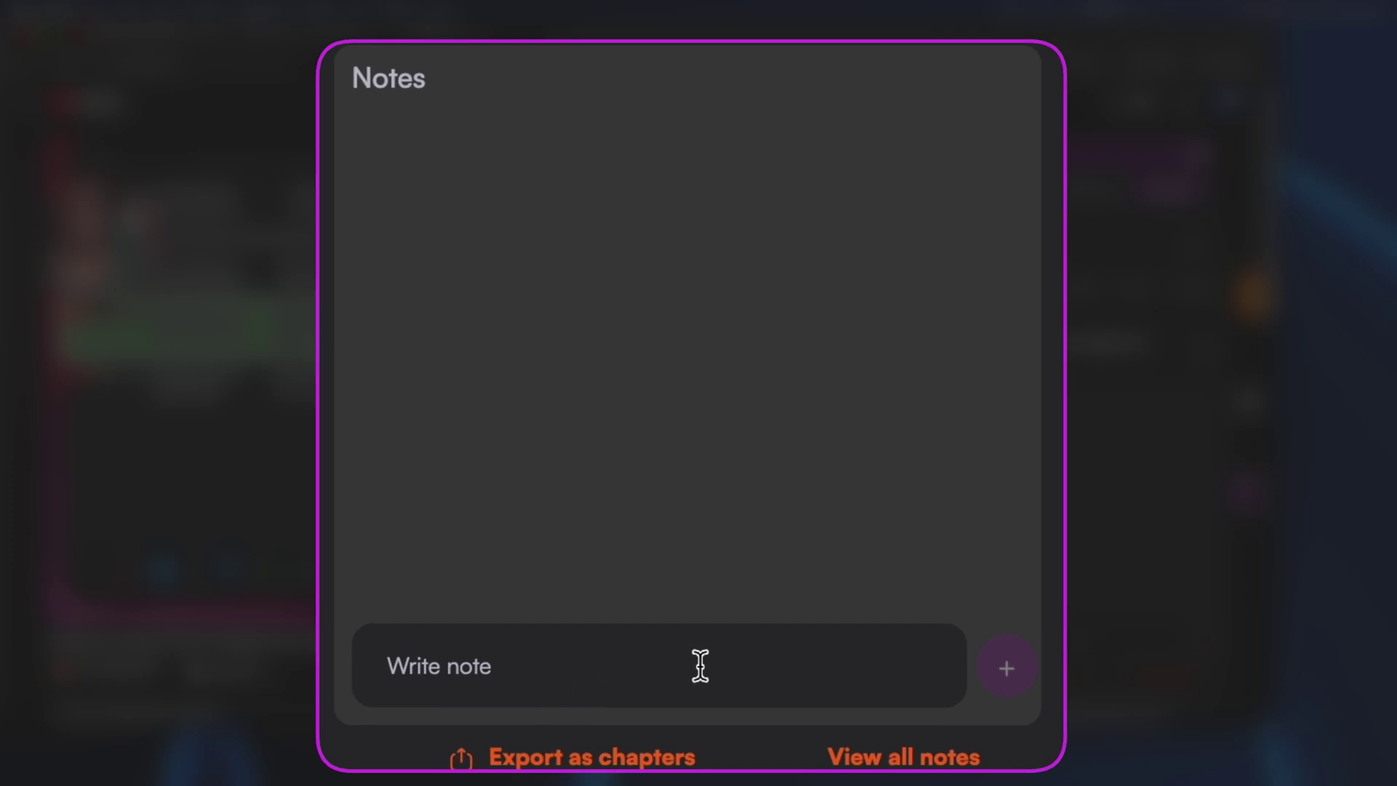
click(1126, 638)
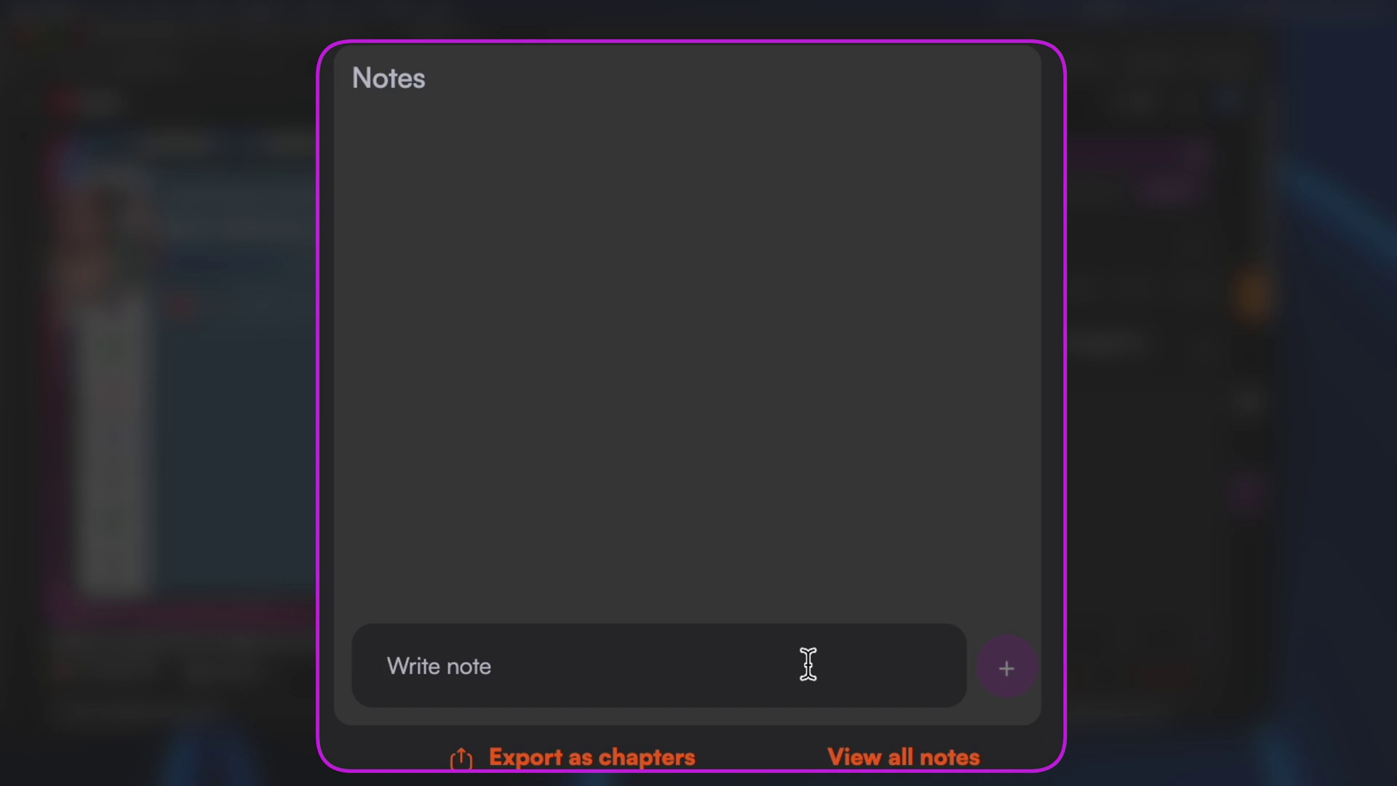
text(Social Str)
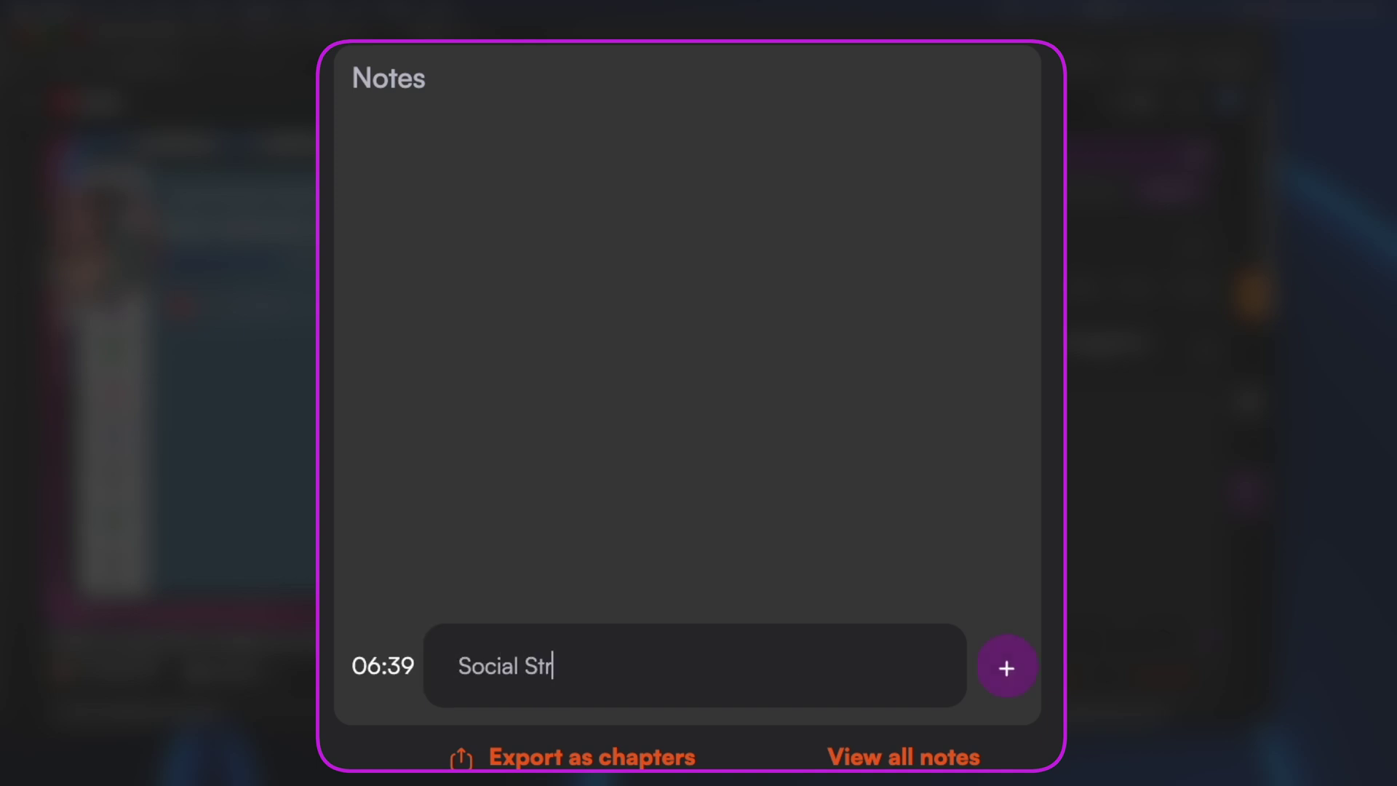
text(eam Ninja)
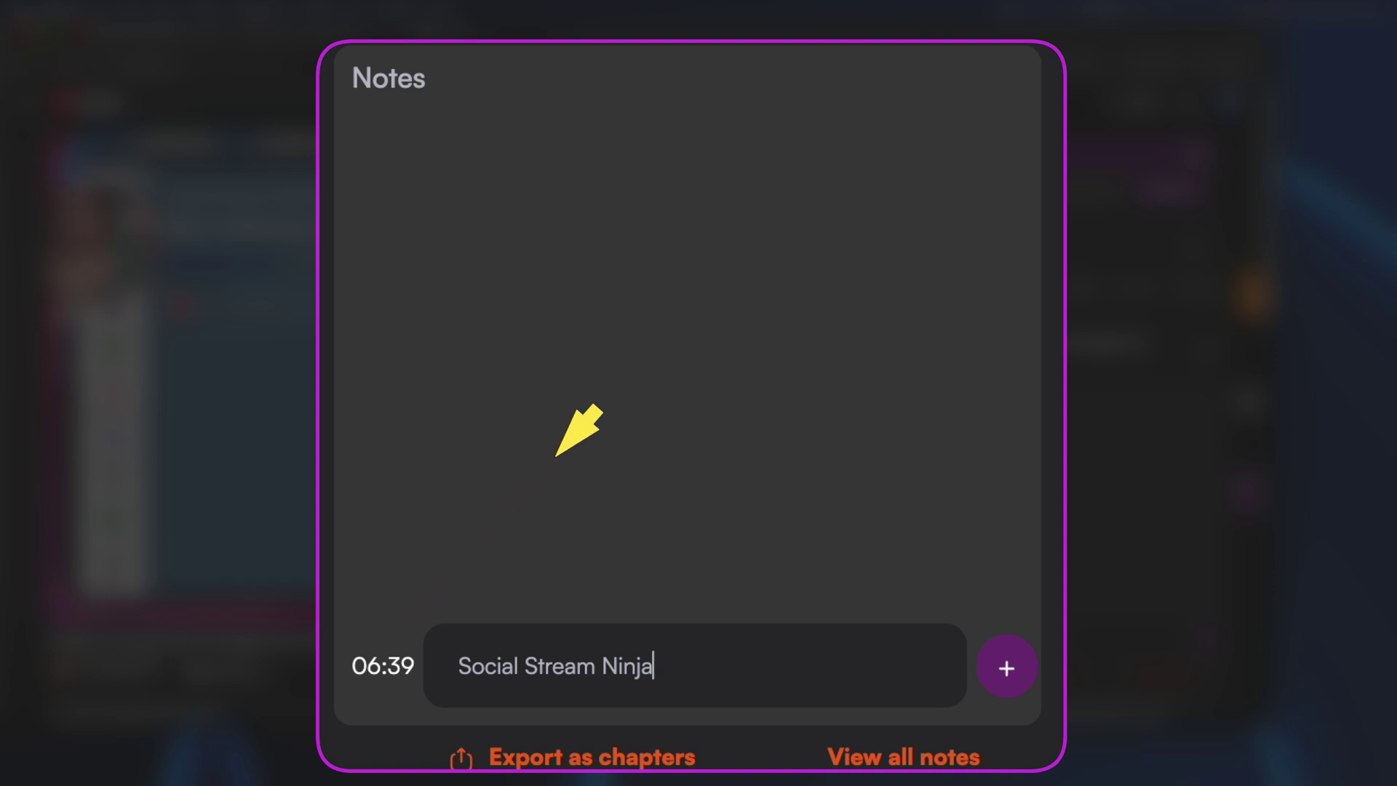
text(Polls)
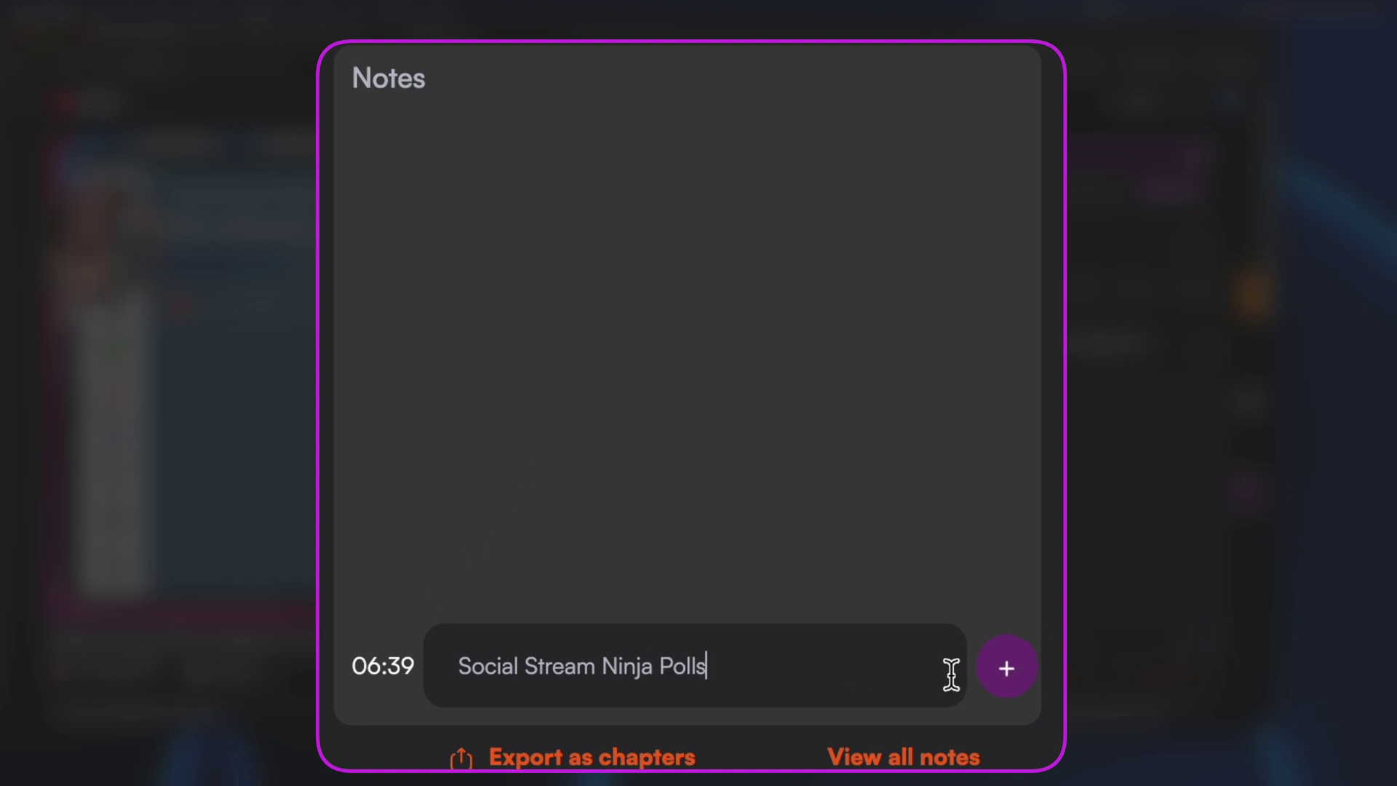
click(1002, 670)
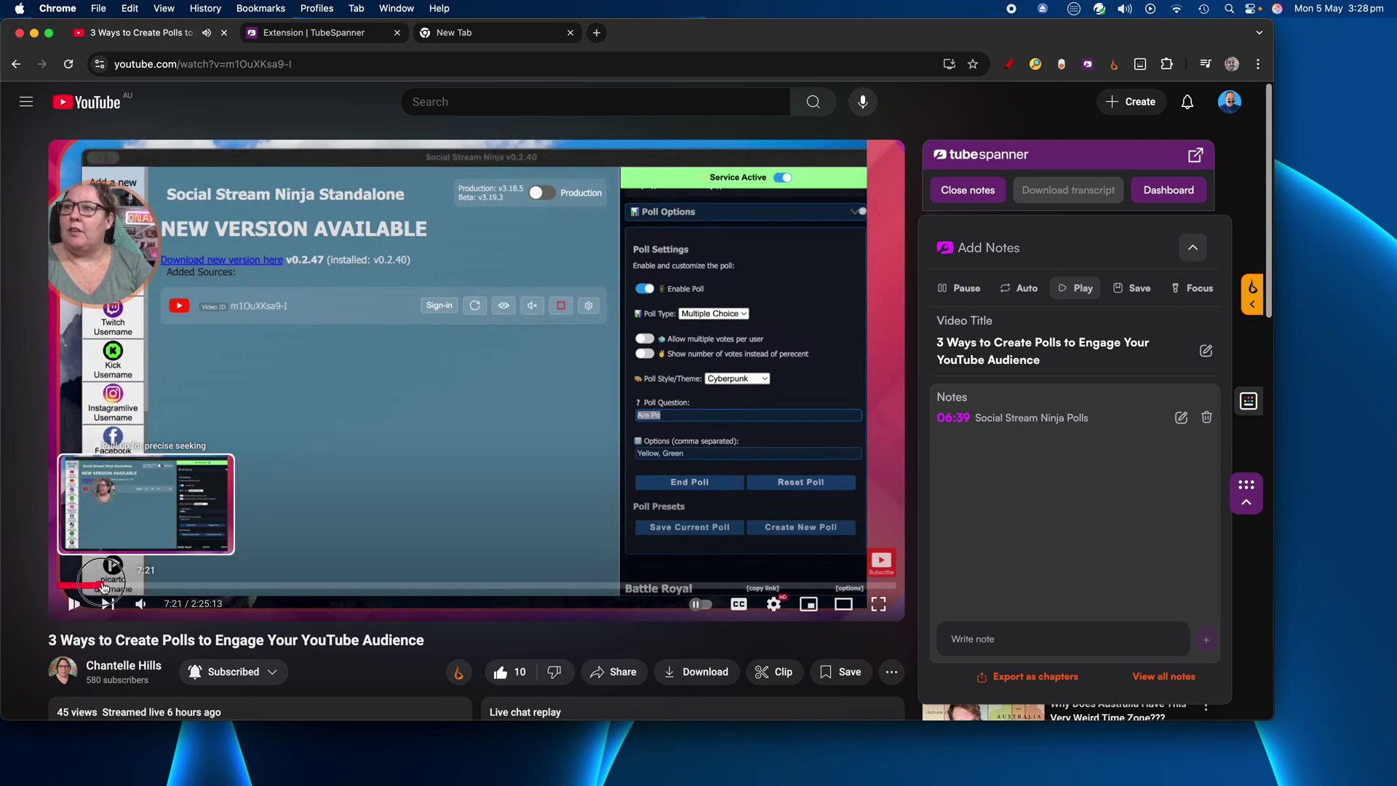
drag(103, 586, 162, 587)
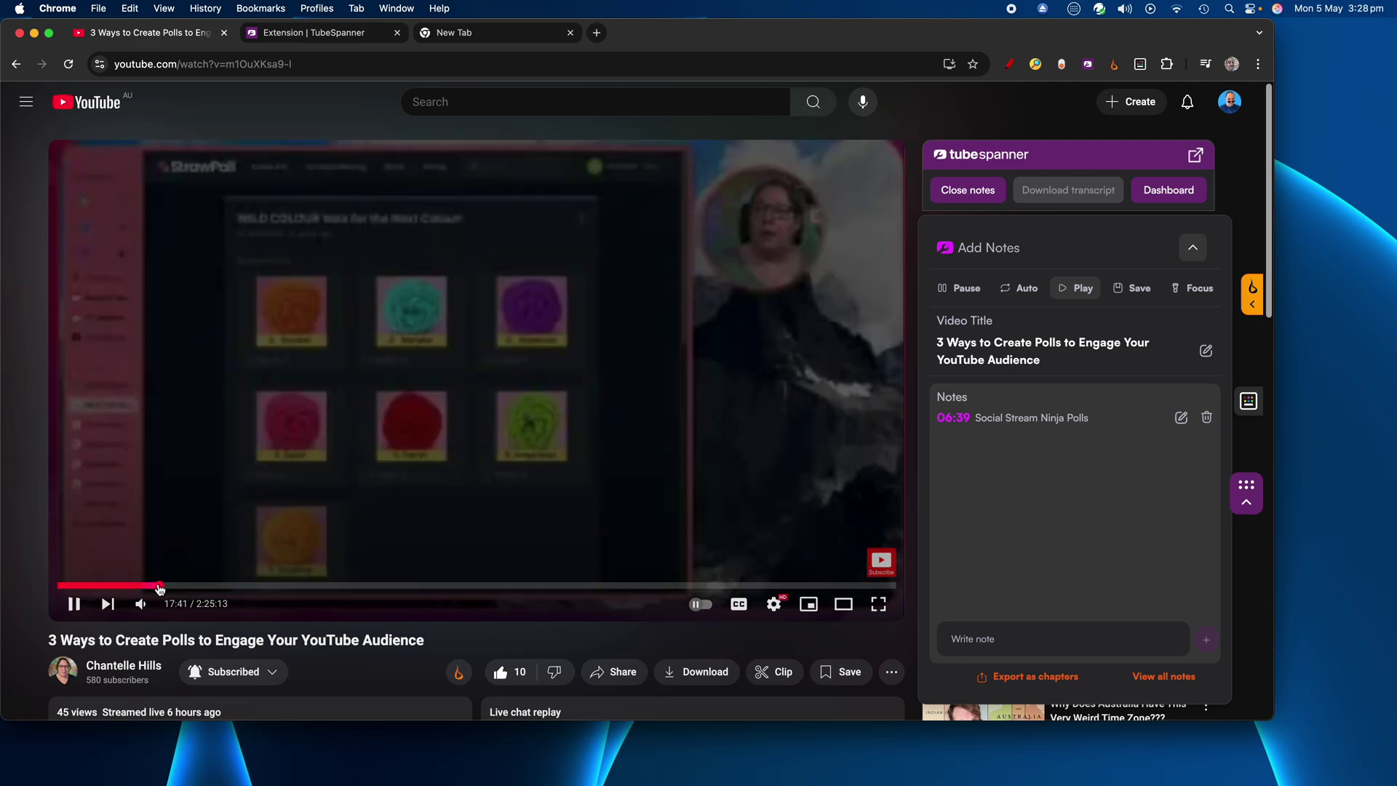
Step: Pause the replay at 17:43 and save the note 'StrawPoll Demo'
click(74, 604)
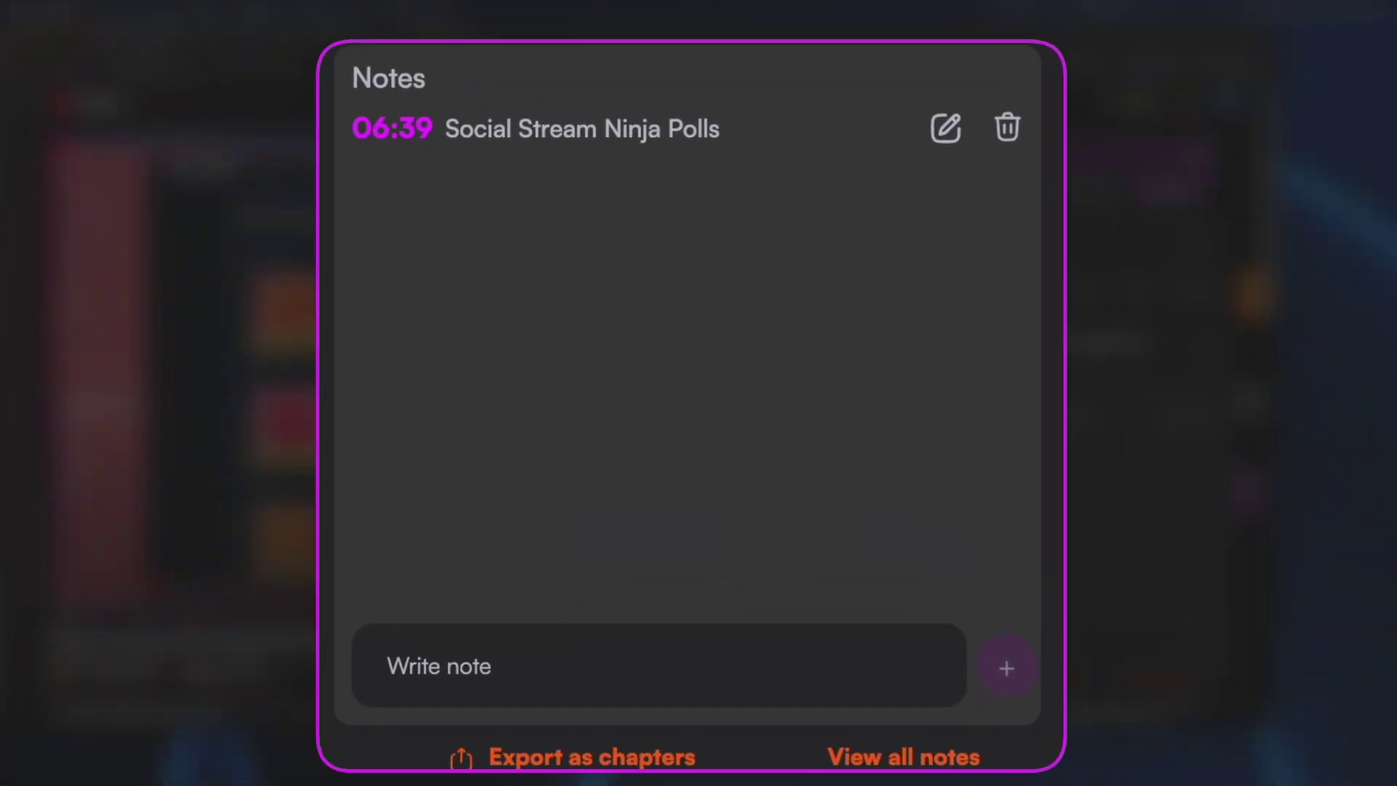
click(1063, 638)
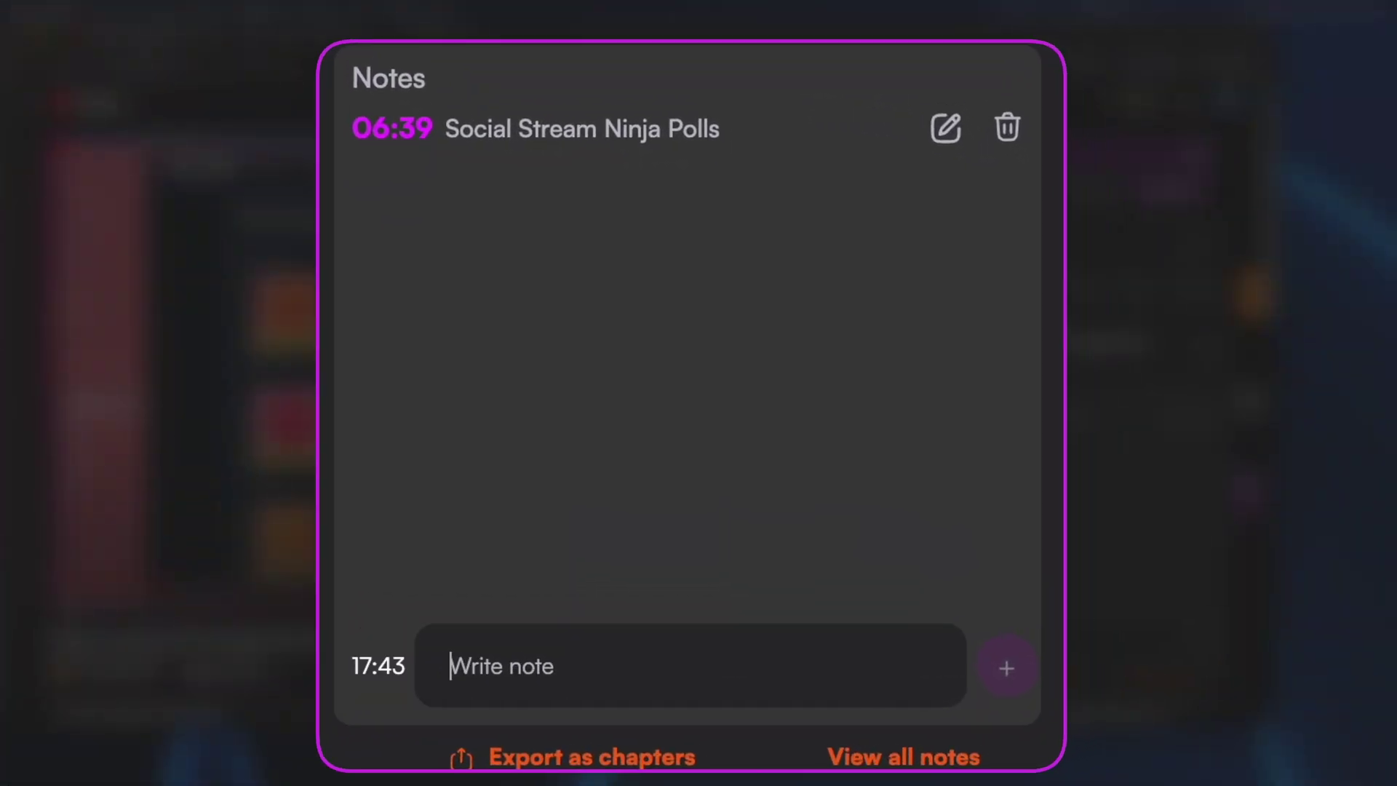
key(Return)
text(S)
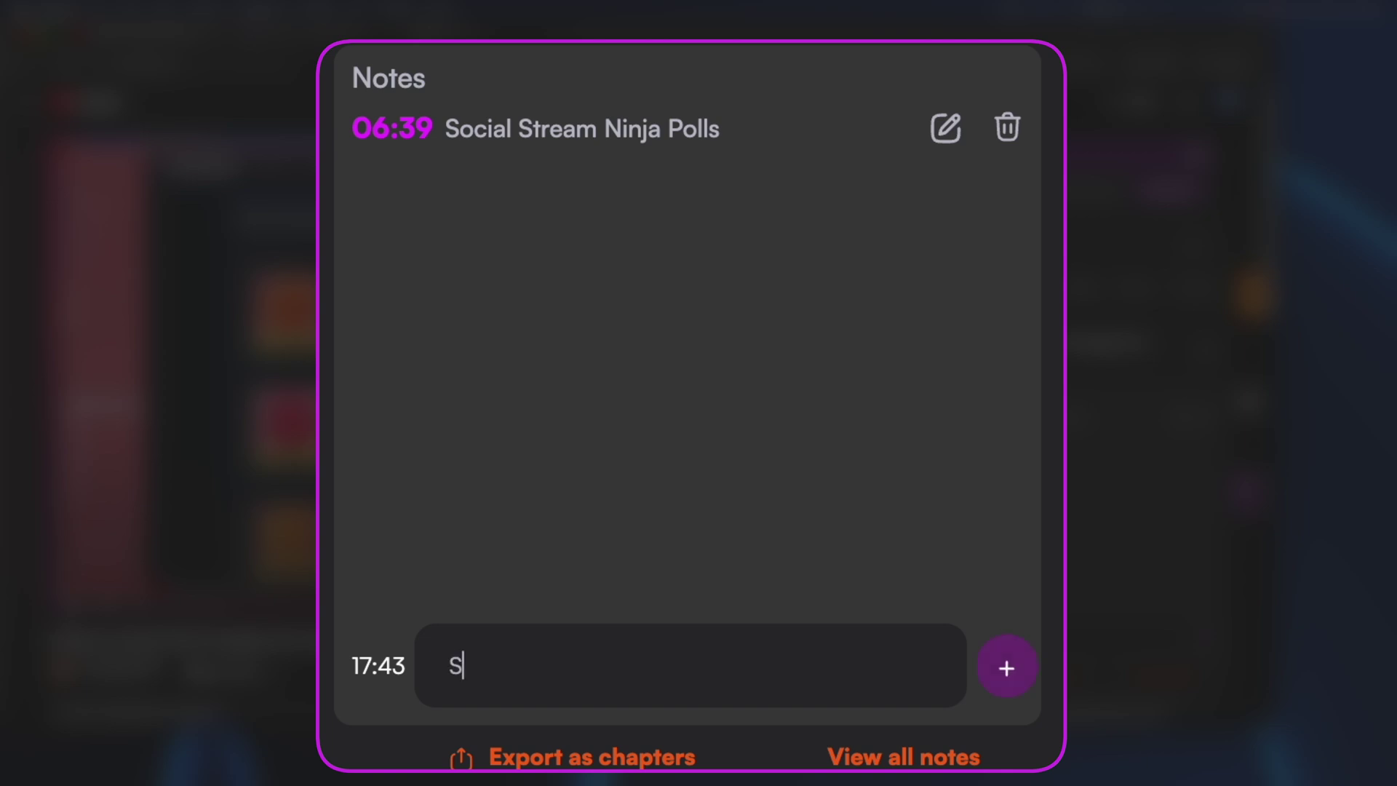
text(trawPoll Demo)
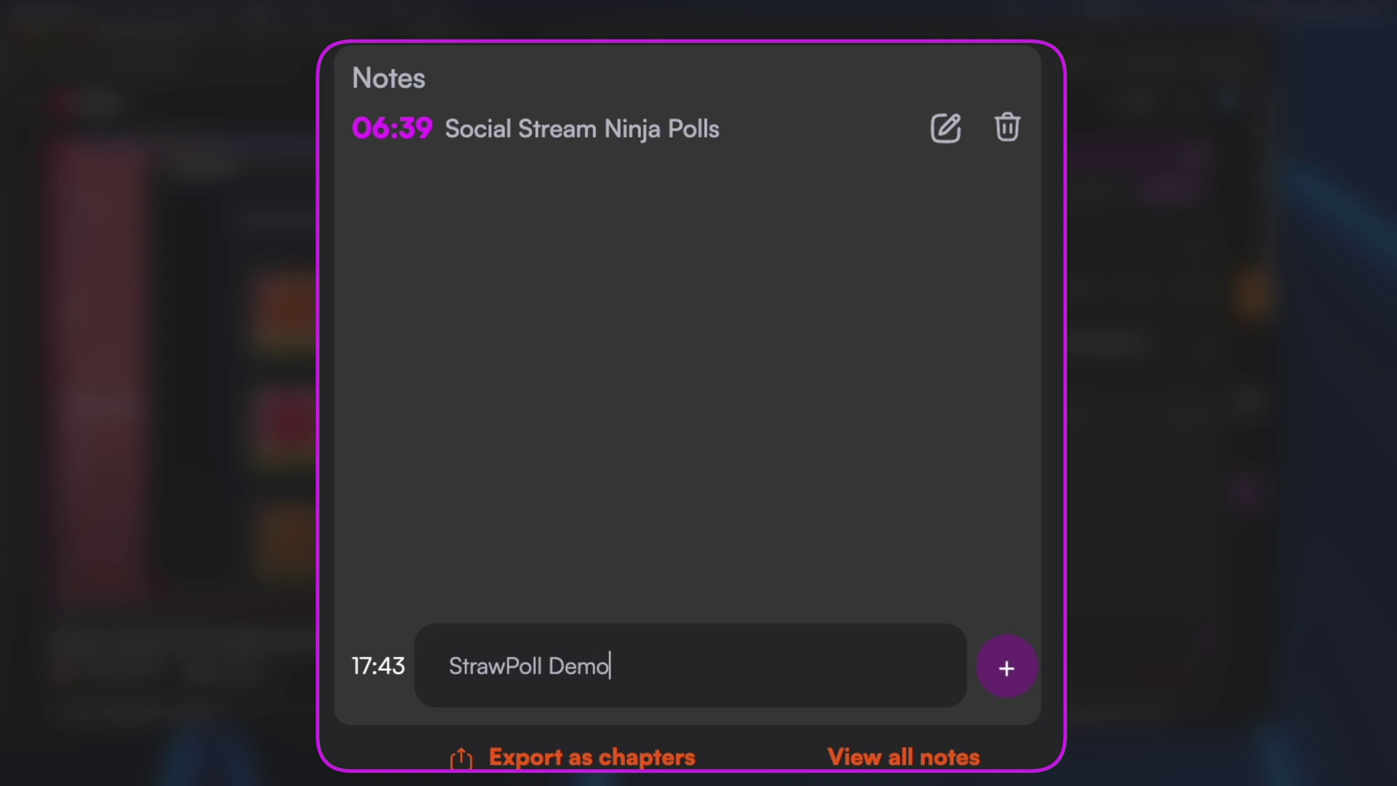
click(999, 673)
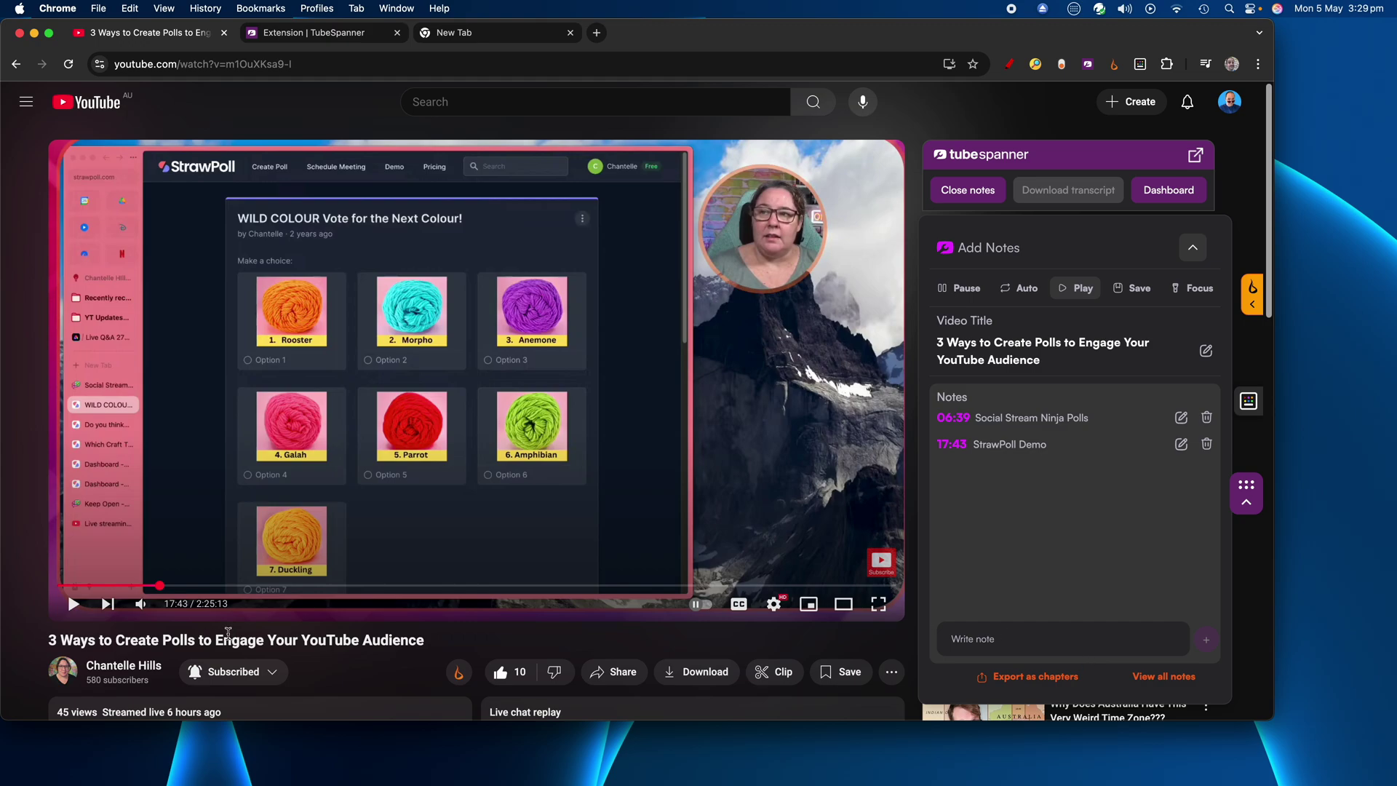
Step: Scrub to 48:59, save the note 'Timestamp for Demo', then move ahead to about 51 minutes
click(73, 603)
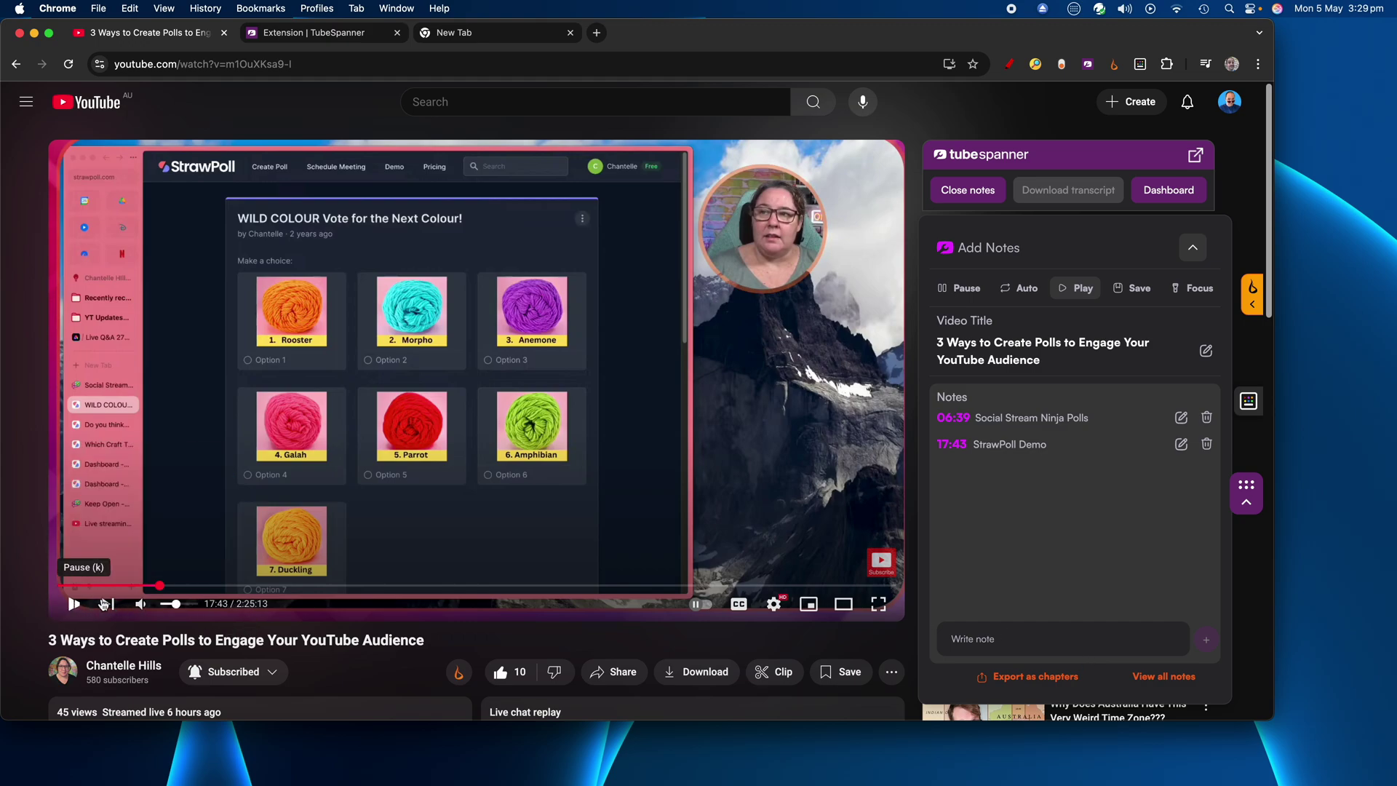
click(162, 588)
drag(162, 588, 343, 592)
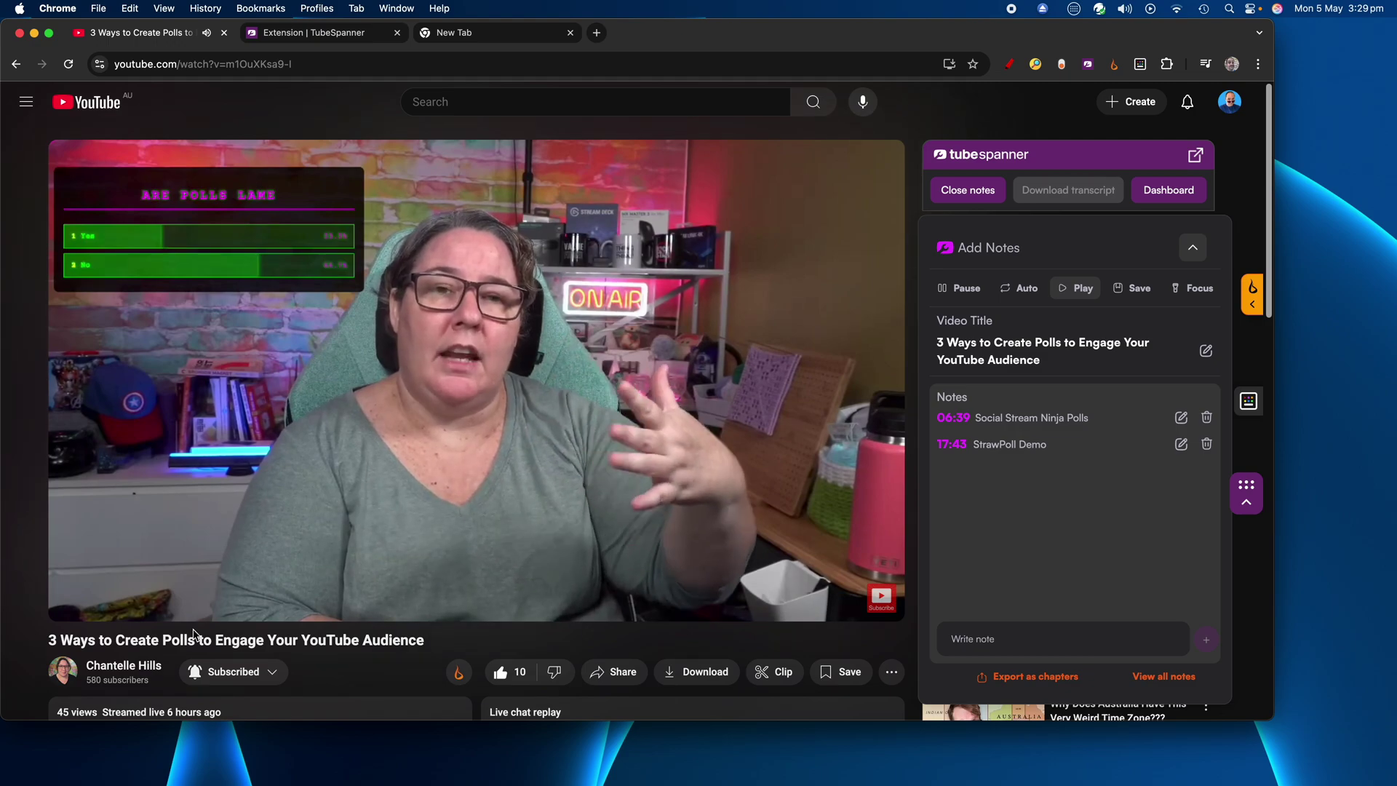
click(1050, 648)
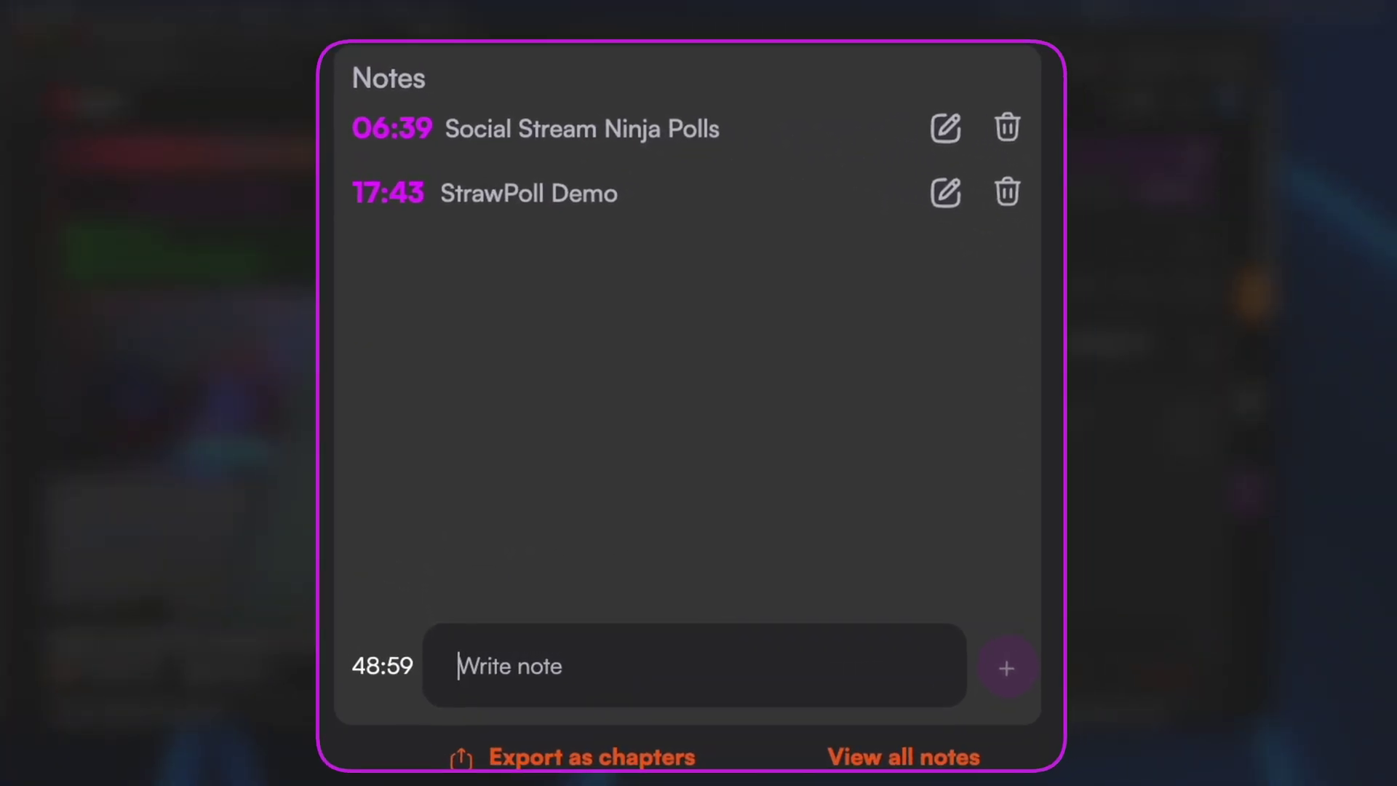
text(Timest)
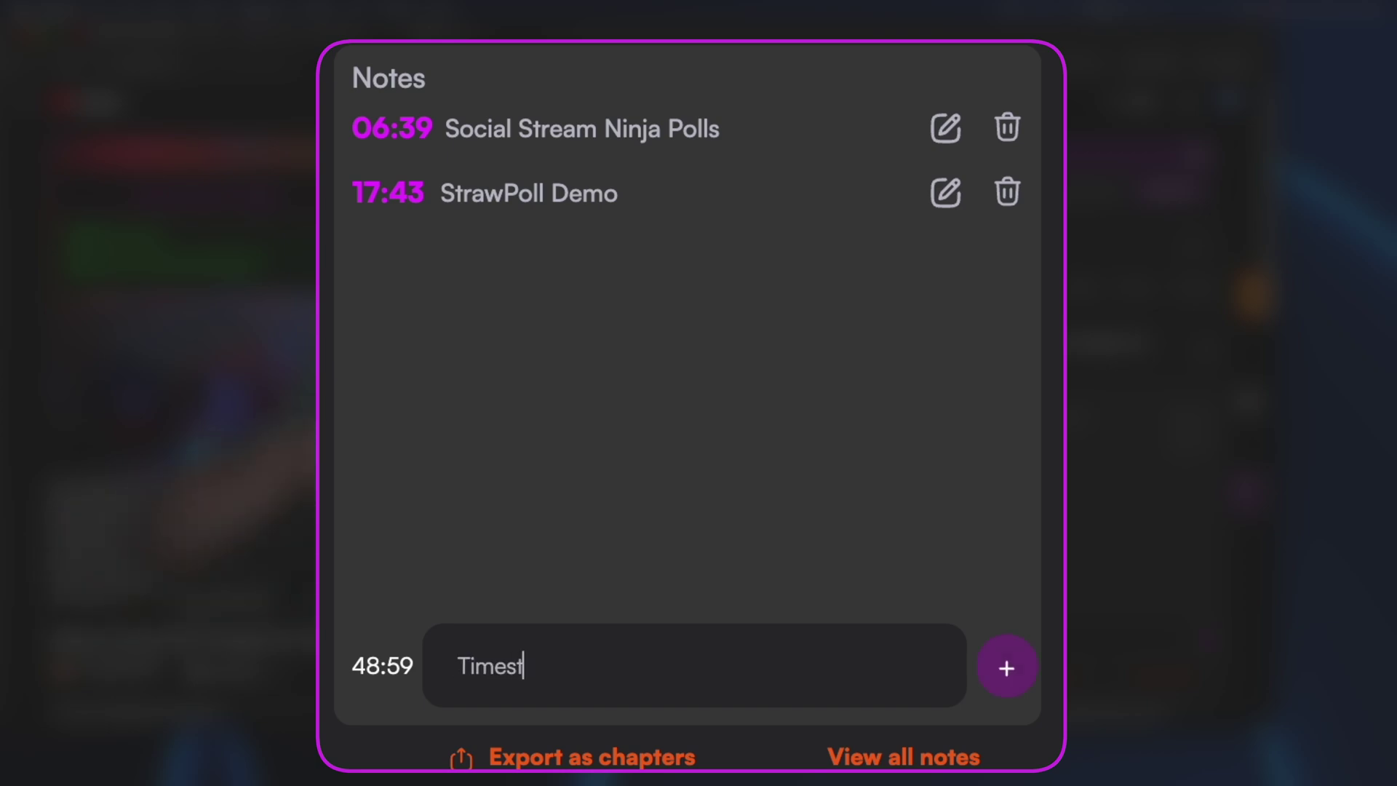
text(amp for Demo)
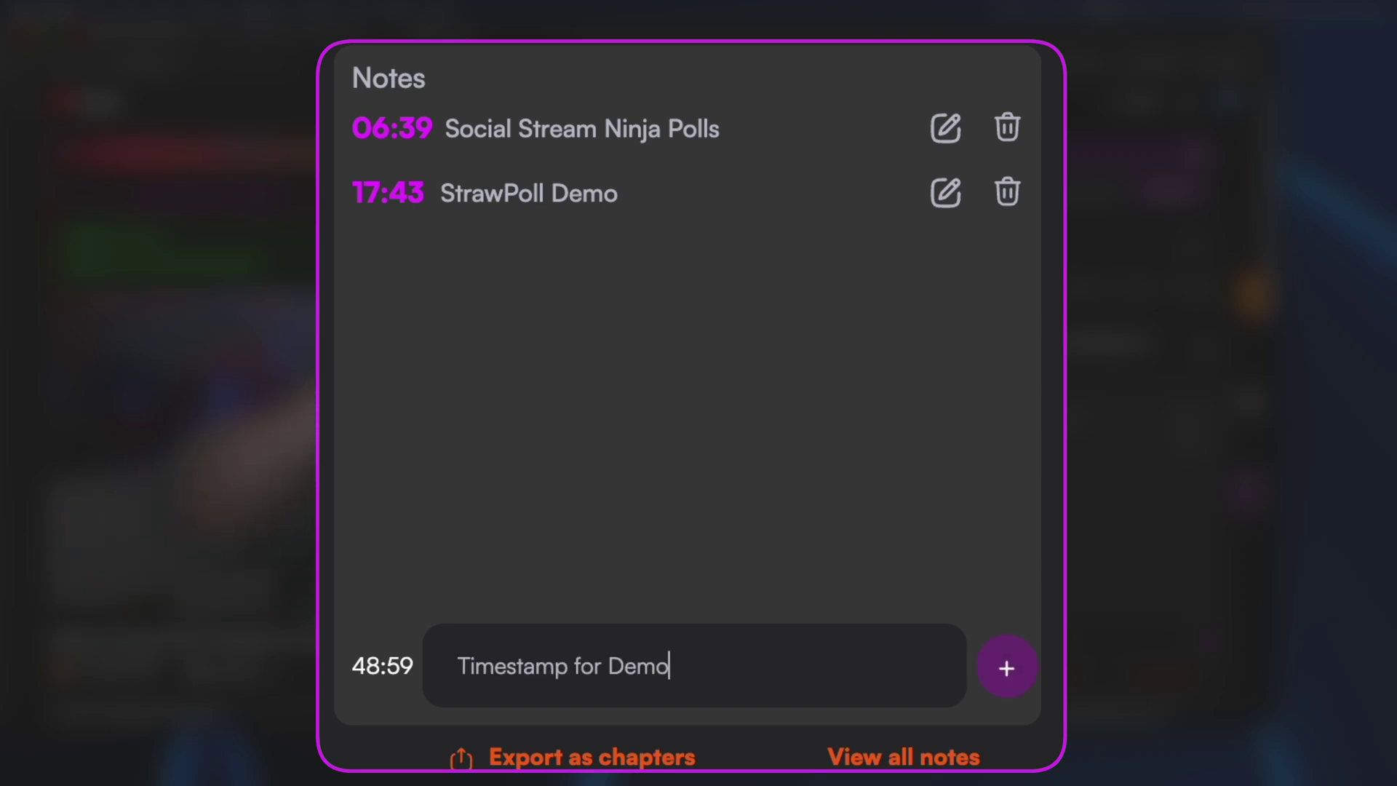
key(Return)
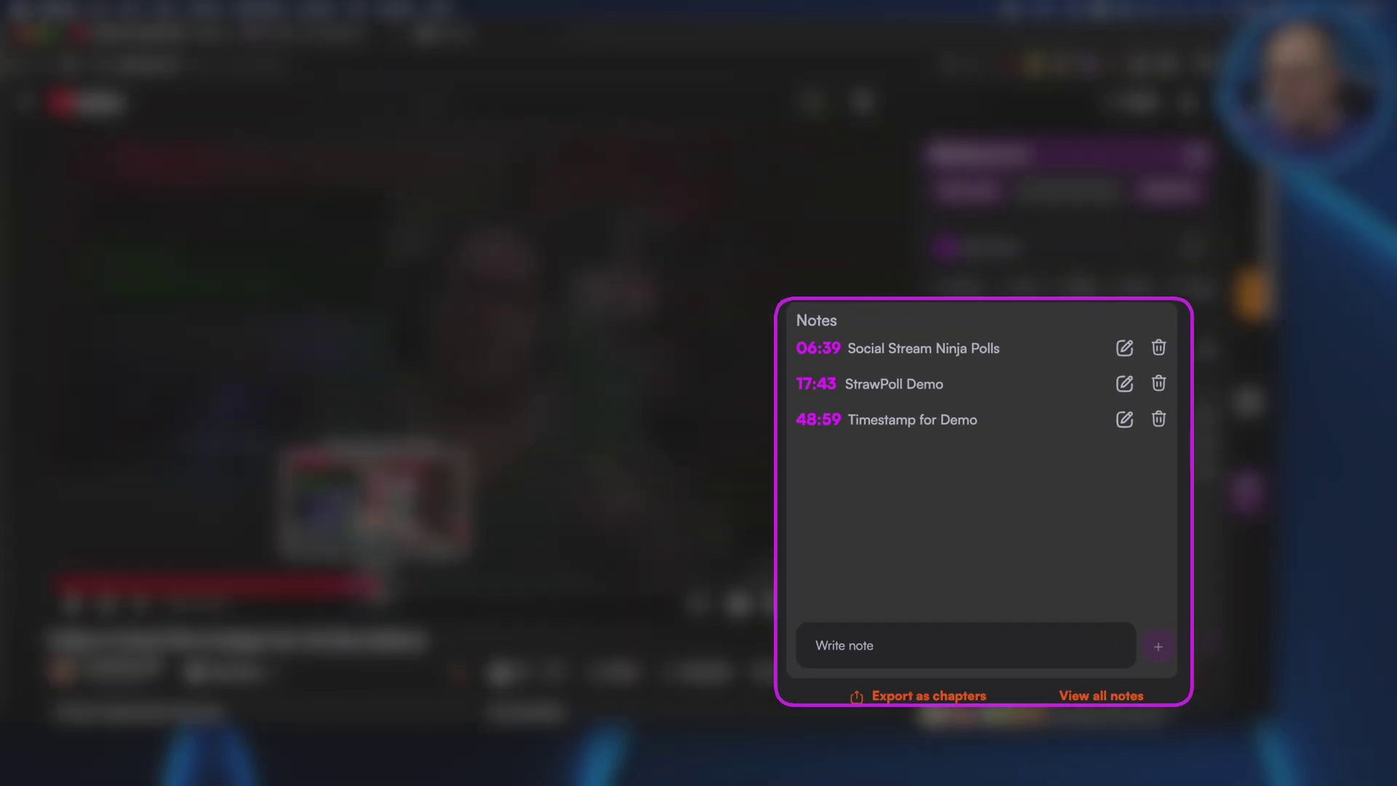
drag(342, 587, 356, 586)
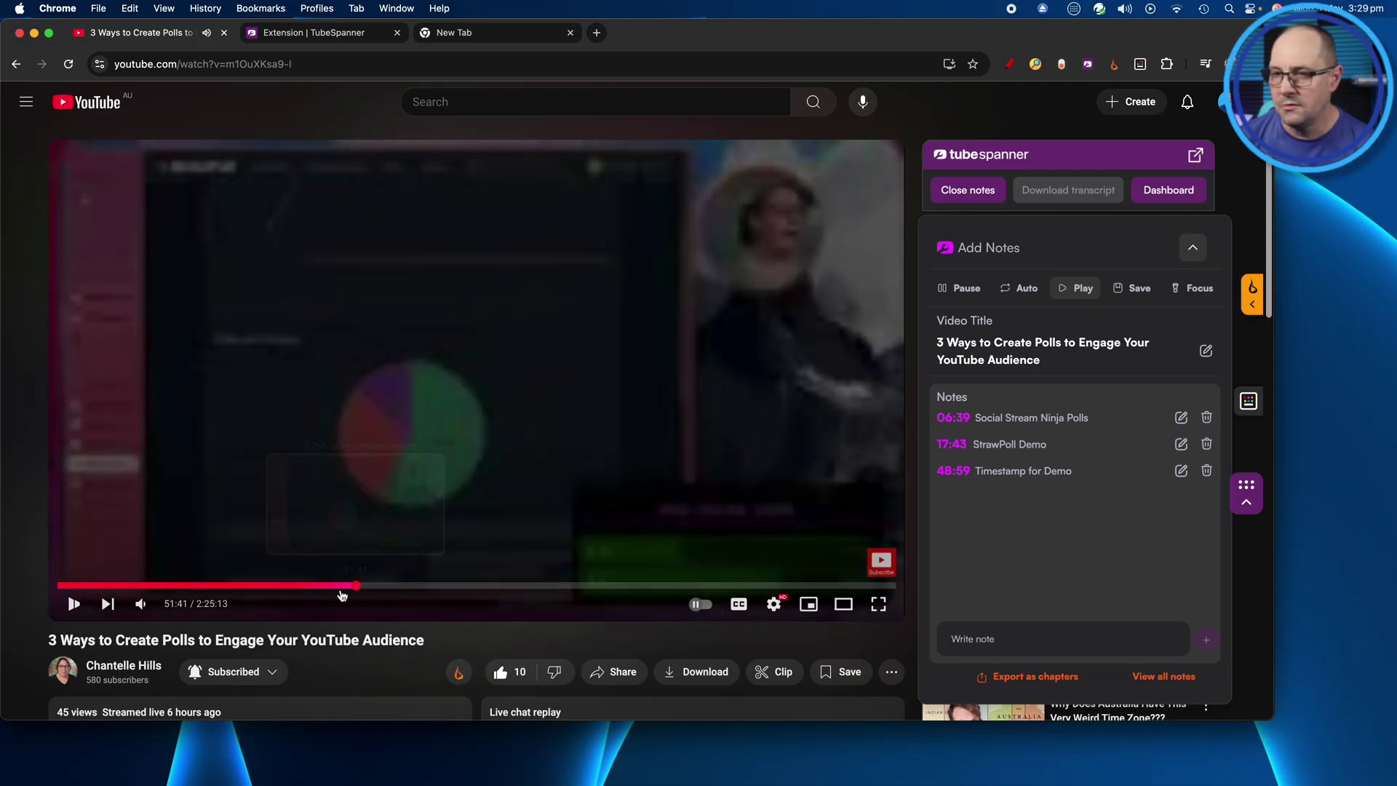
click(74, 604)
Step: Pause on the poll results and save the note 'Results' at 51:53
click(73, 604)
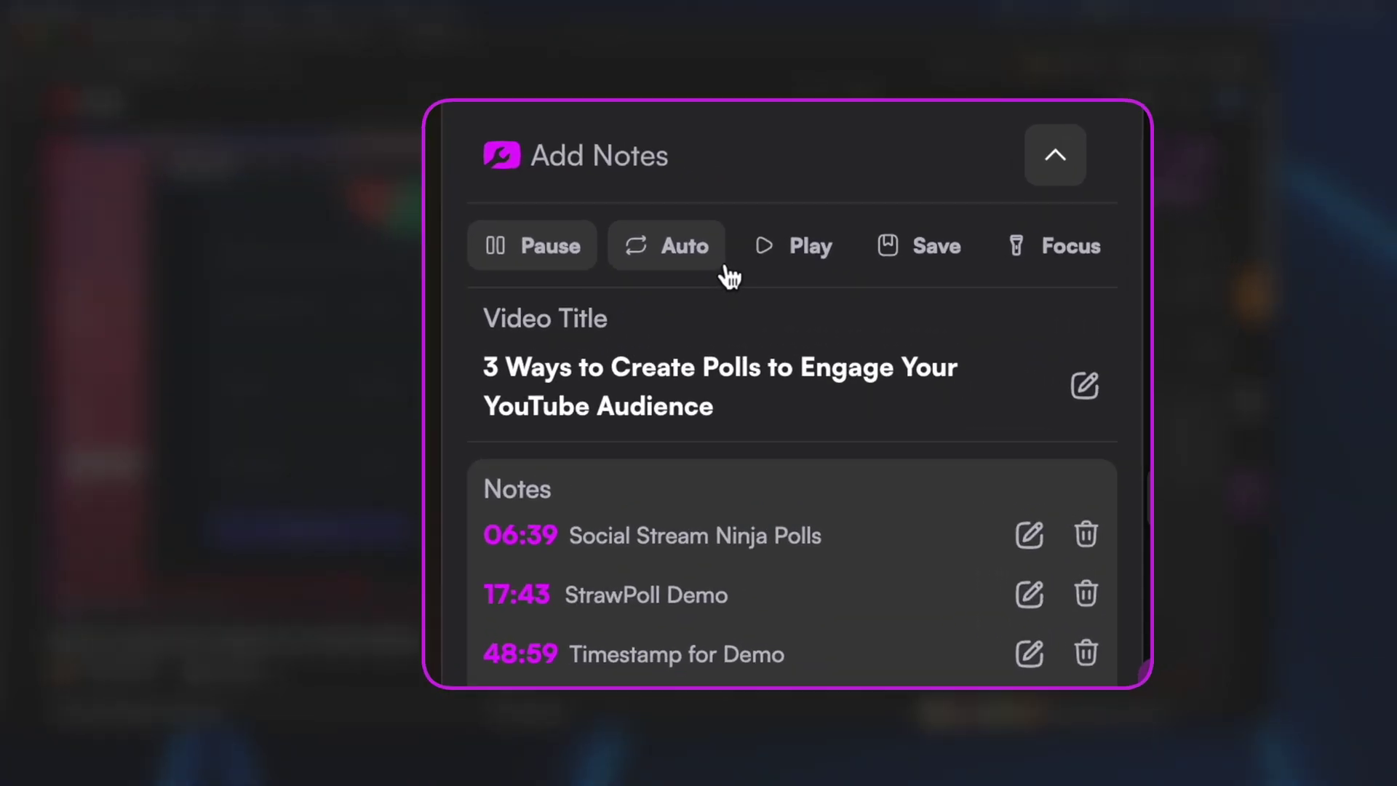
click(720, 262)
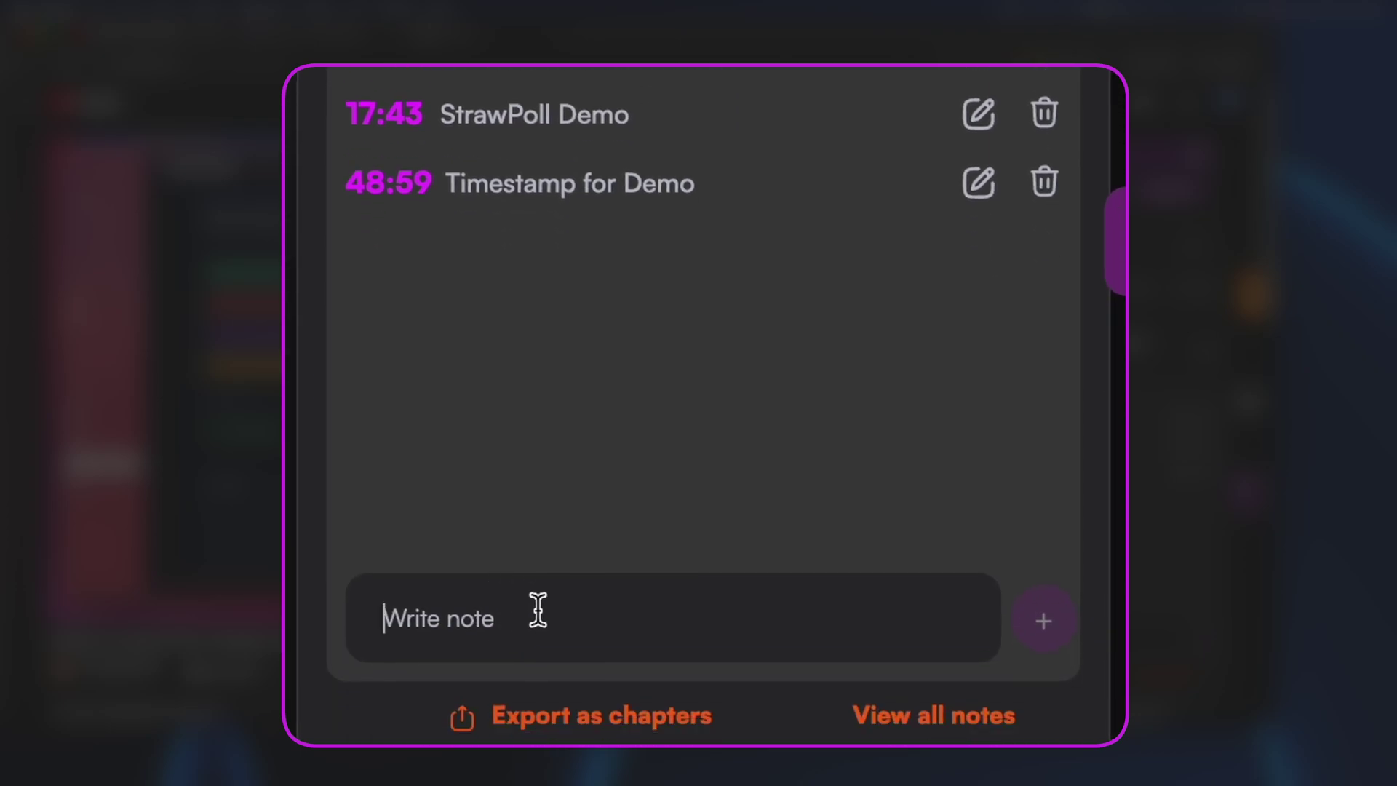
text(Results)
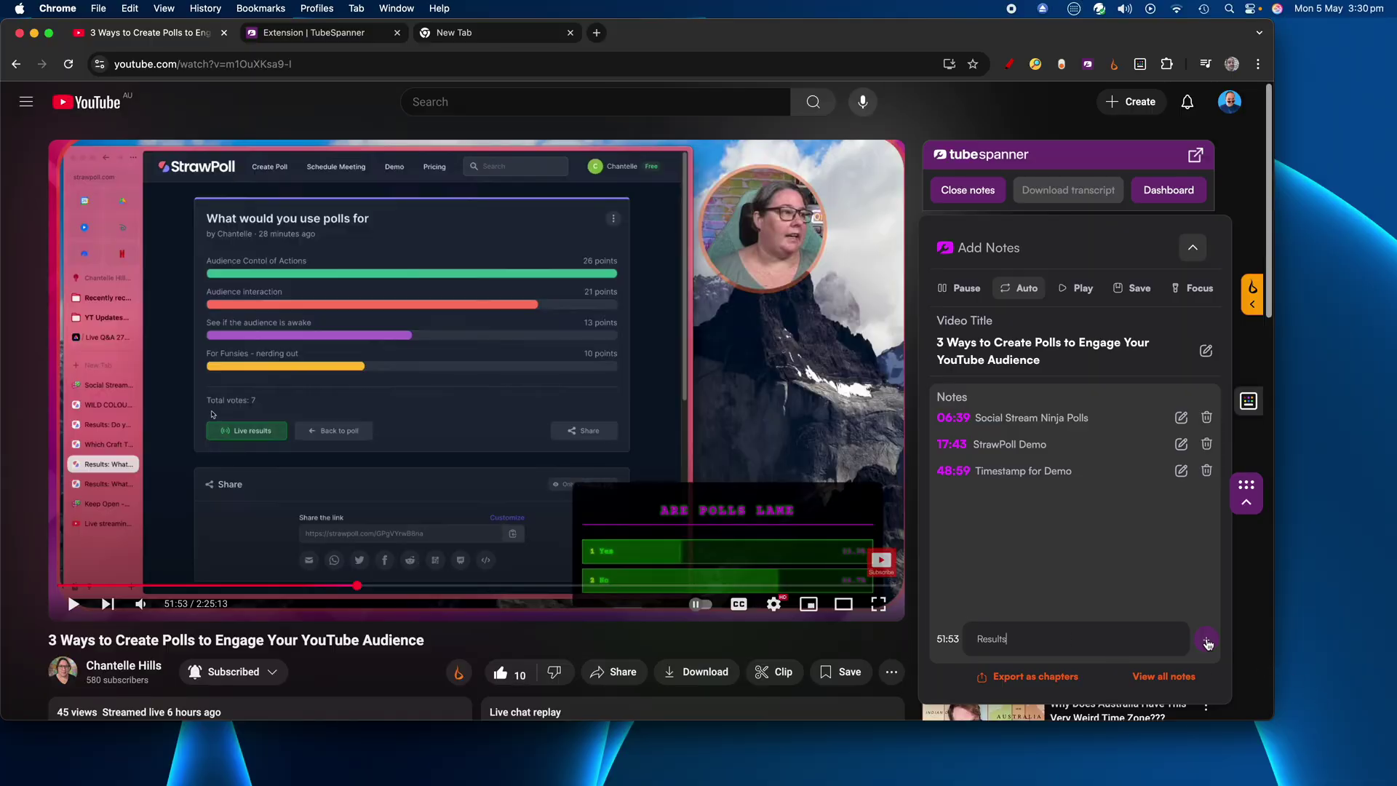
click(1206, 641)
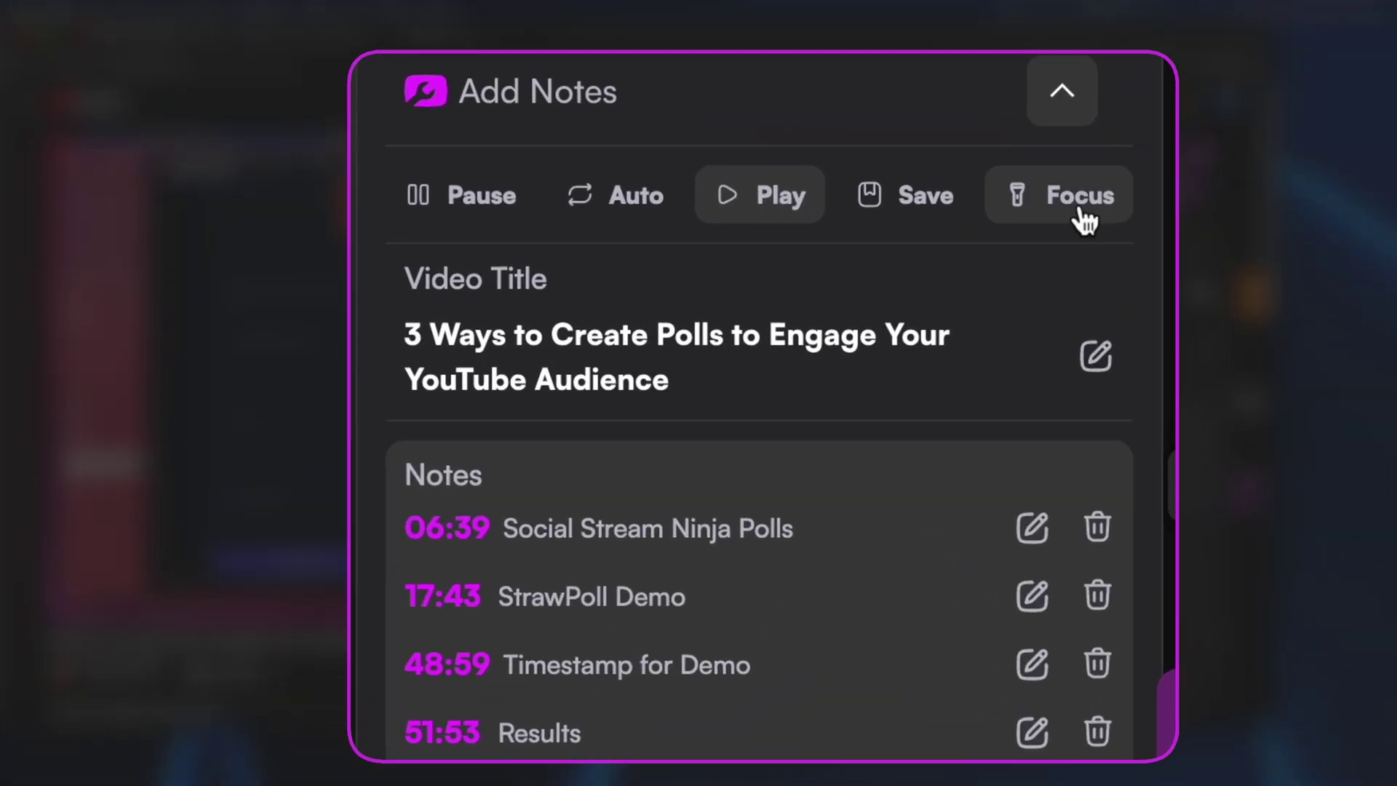
click(1077, 218)
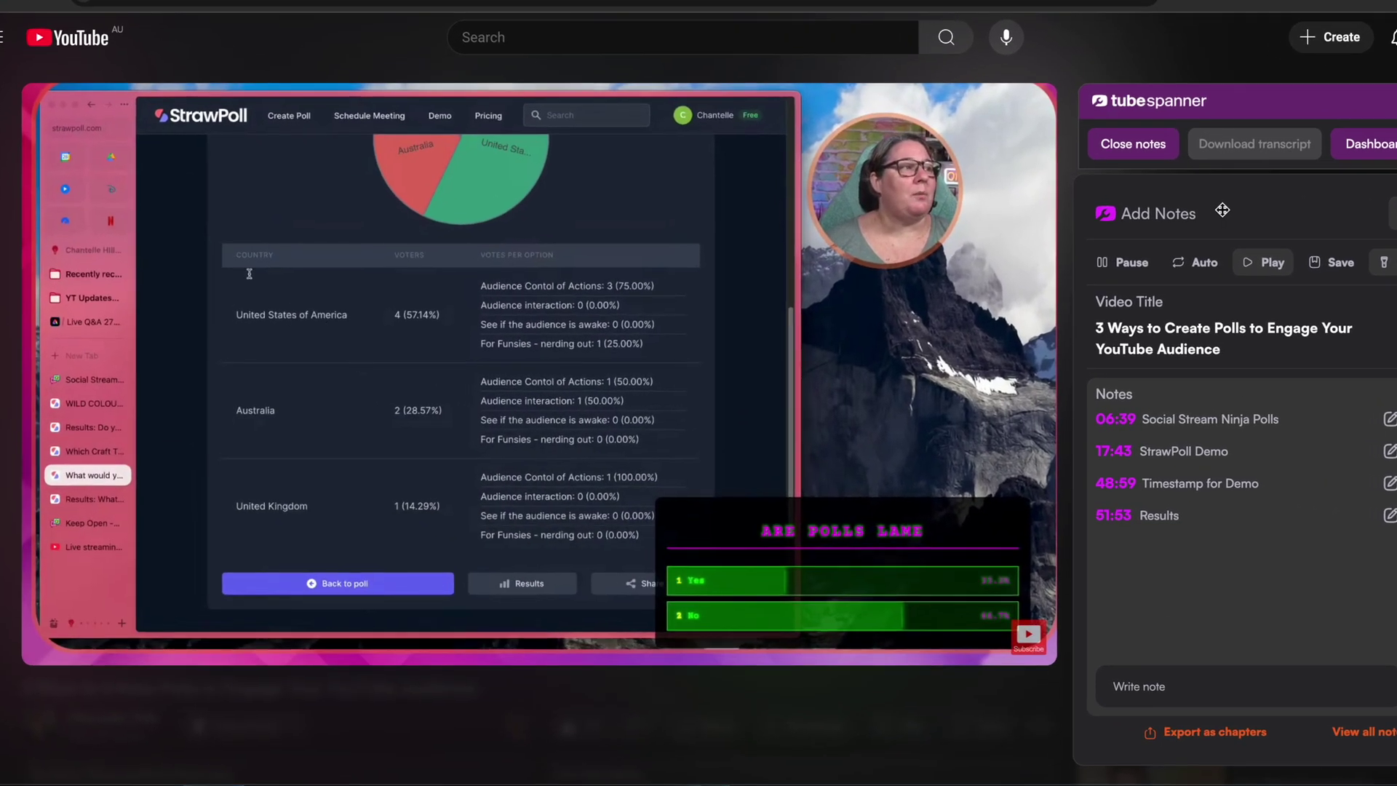
mouse_move(1223, 211)
mouse_down()
mouse_move(910, 240)
mouse_move(4, 407)
mouse_move(720, 358)
mouse_move(1114, 271)
mouse_move(1226, 203)
mouse_up()
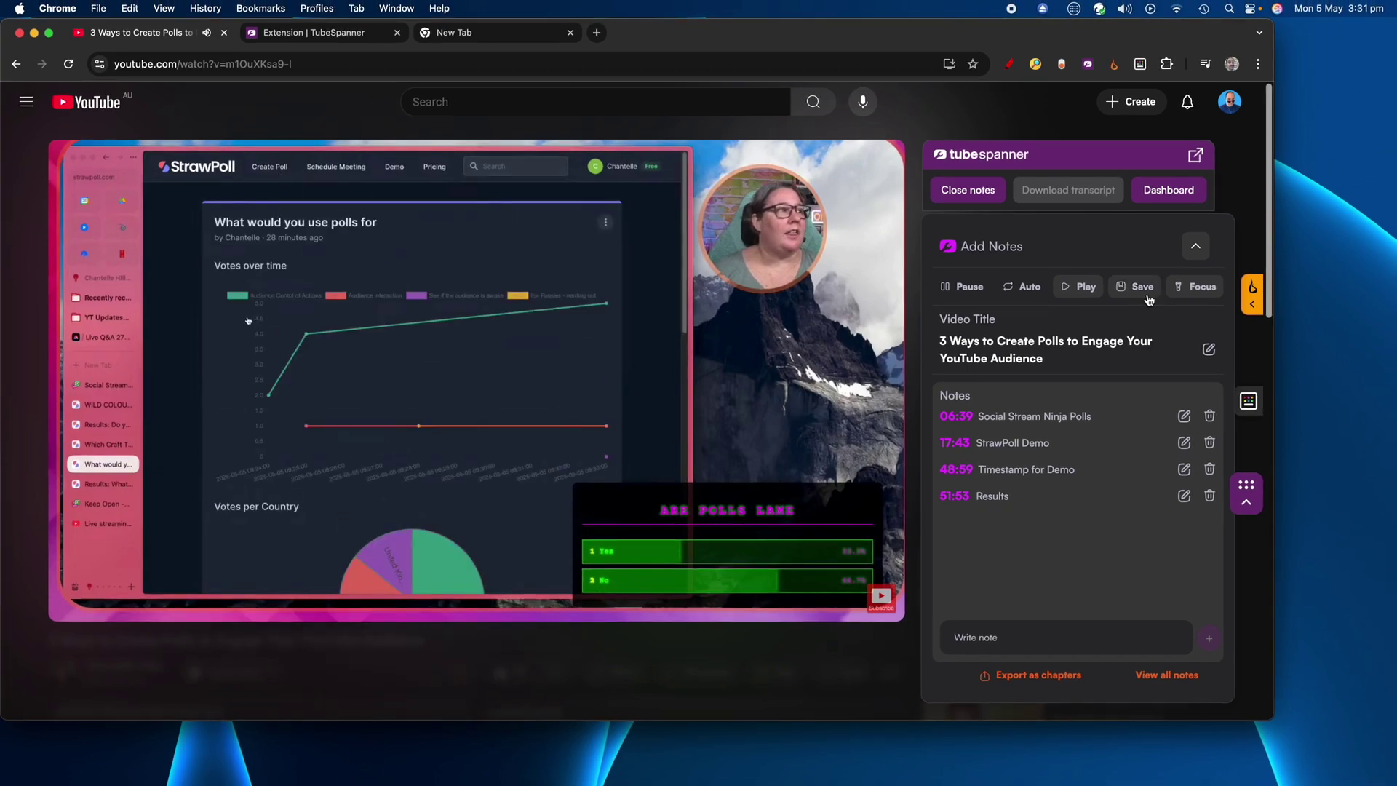
click(1213, 288)
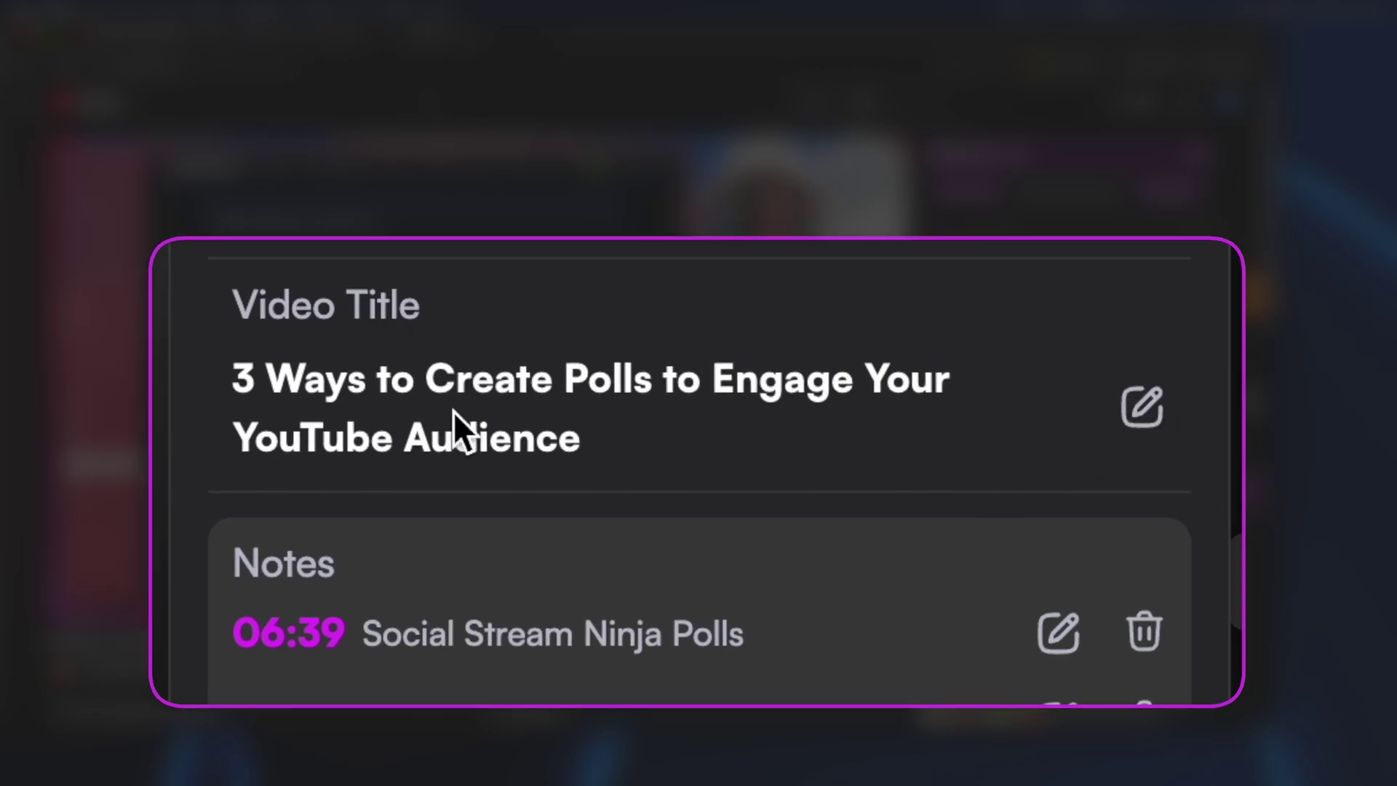
Step: Retitle the video '3 Ways to Create Polls to Engage Your Live Stream Audience' and delete the 48:59 note
click(1142, 407)
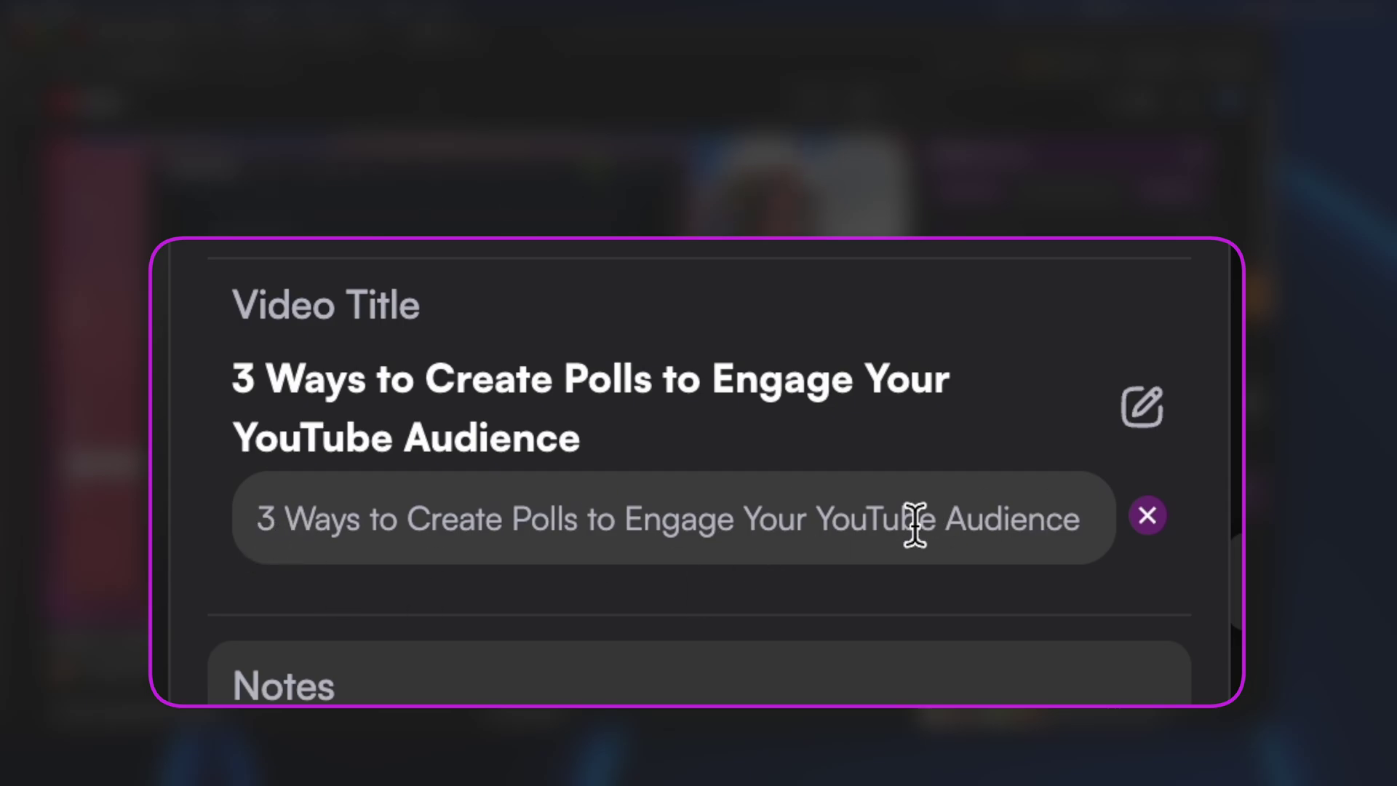
drag(814, 529, 923, 530)
text(Live Stream)
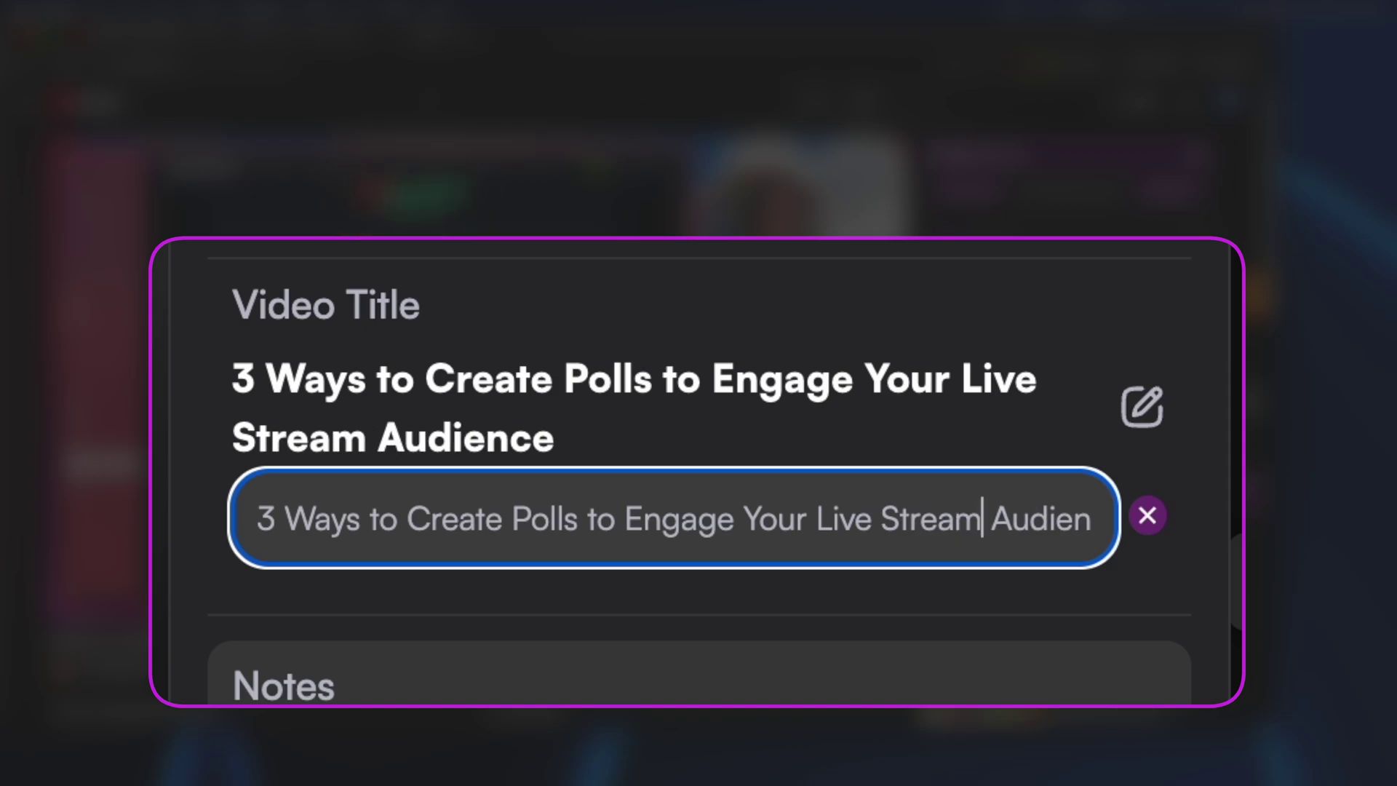
key(Return)
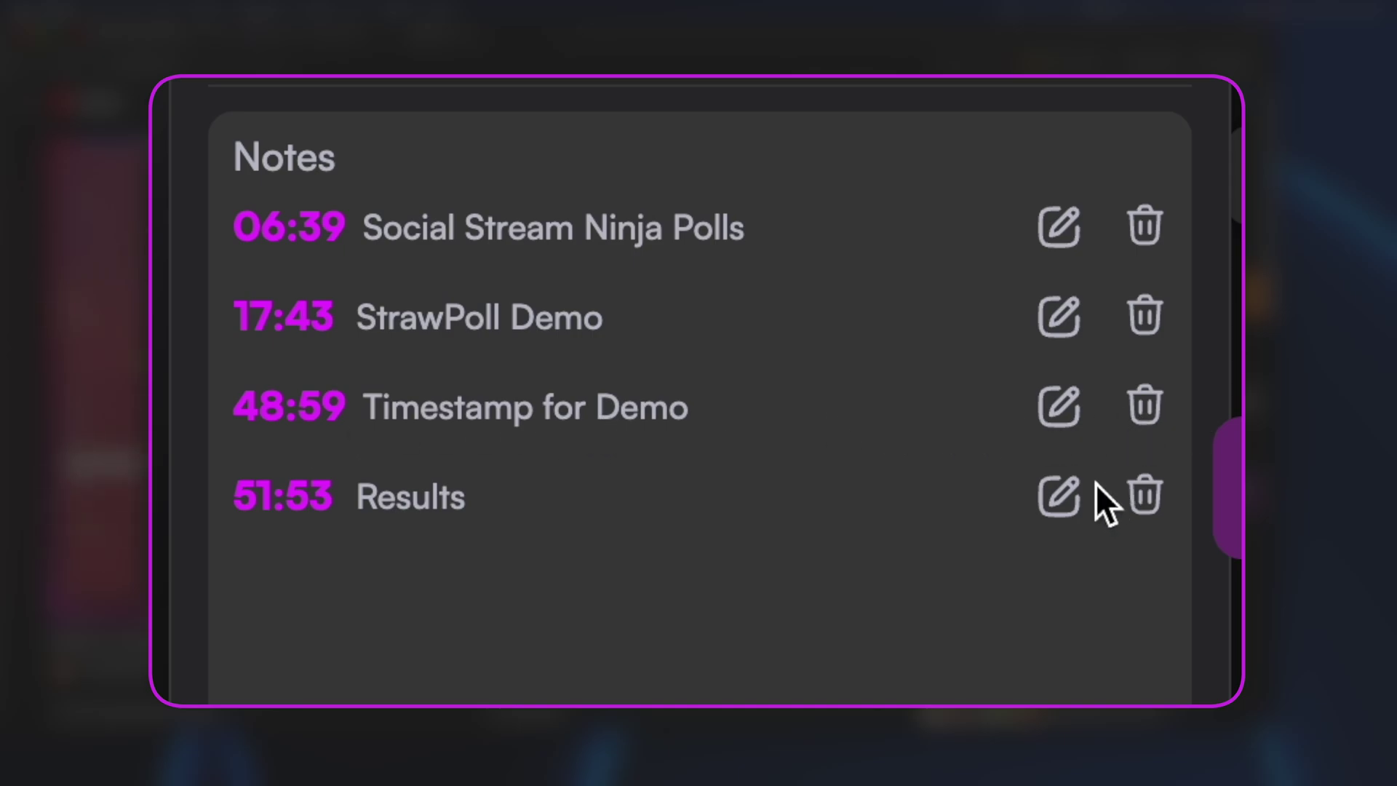
click(1144, 407)
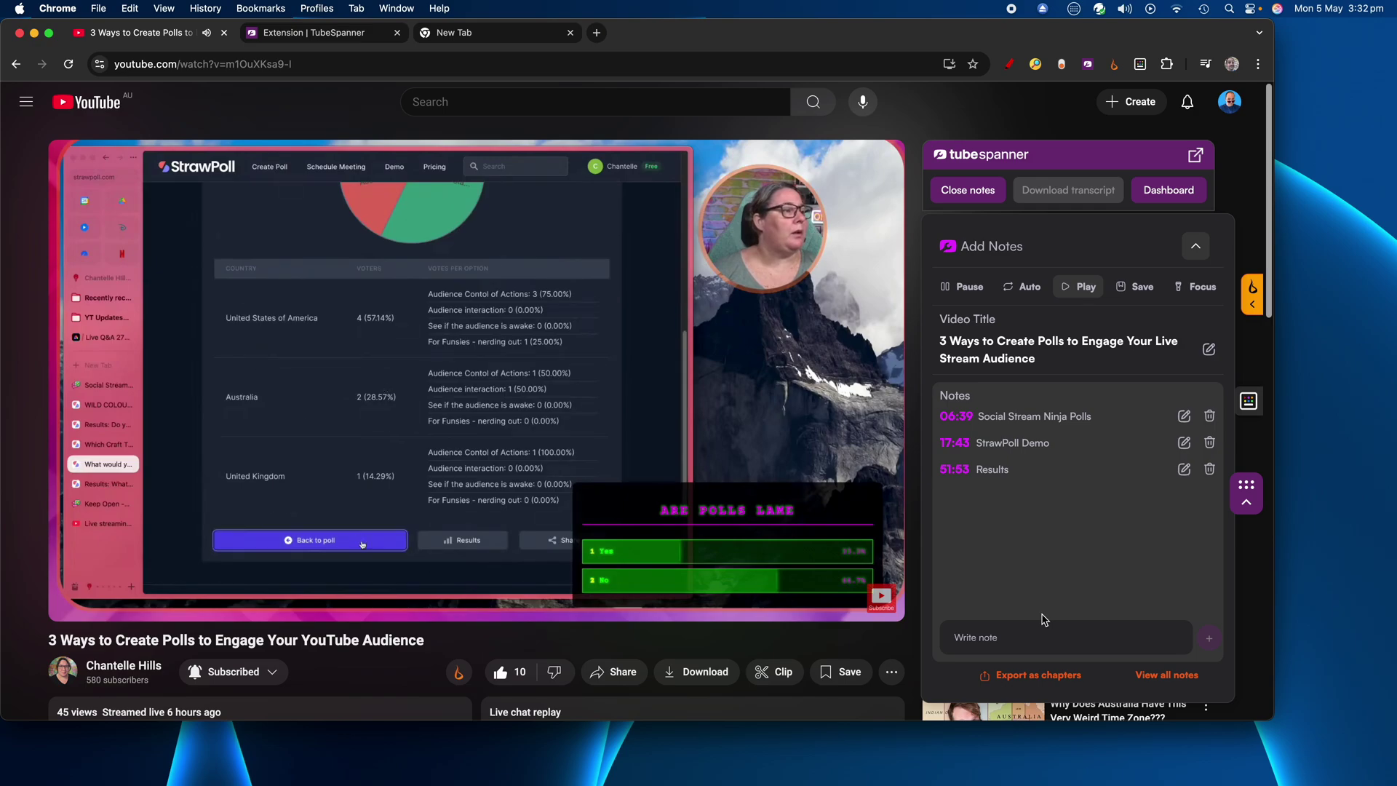
Step: Pause the video playback
key(space)
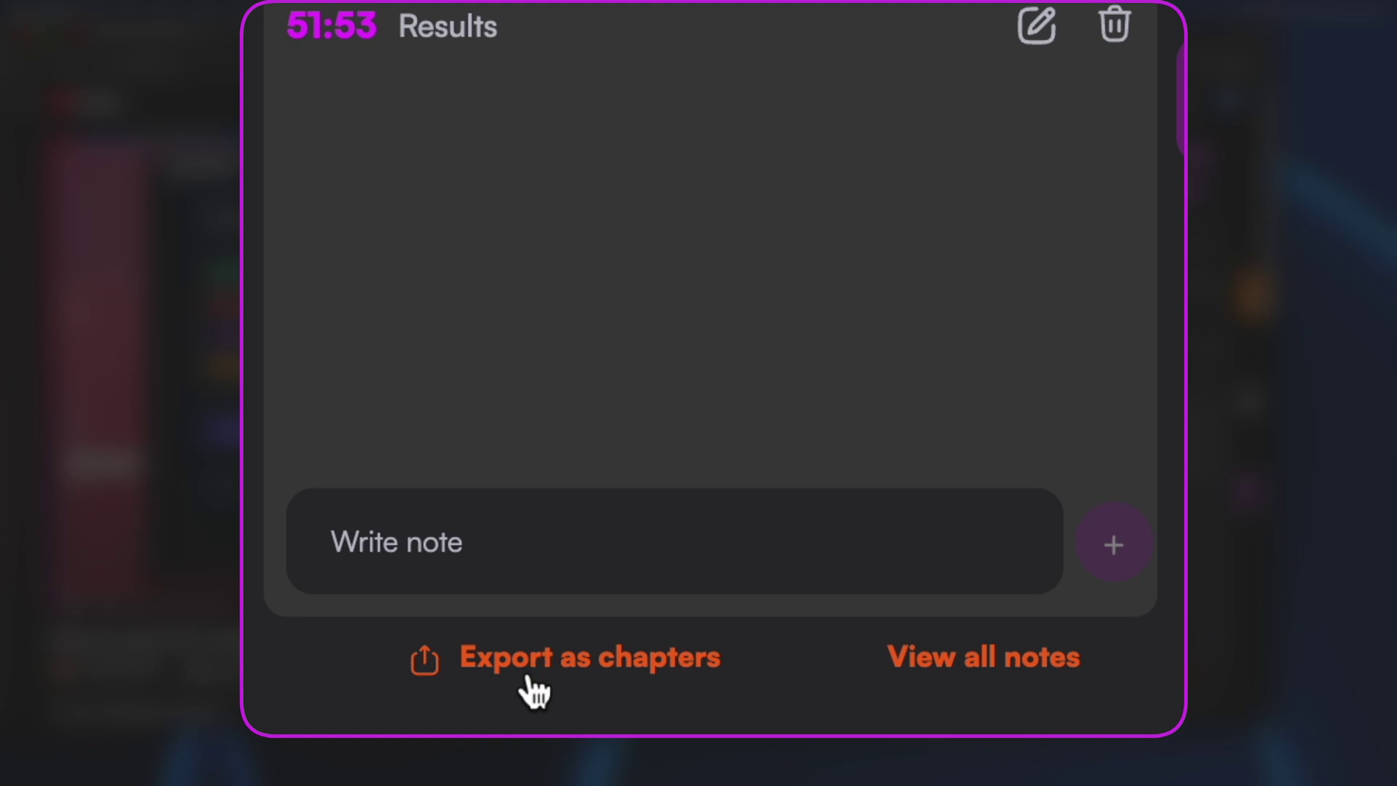
Step: Export the notes as a chapters text file, open it from Downloads, and select its title line
click(521, 666)
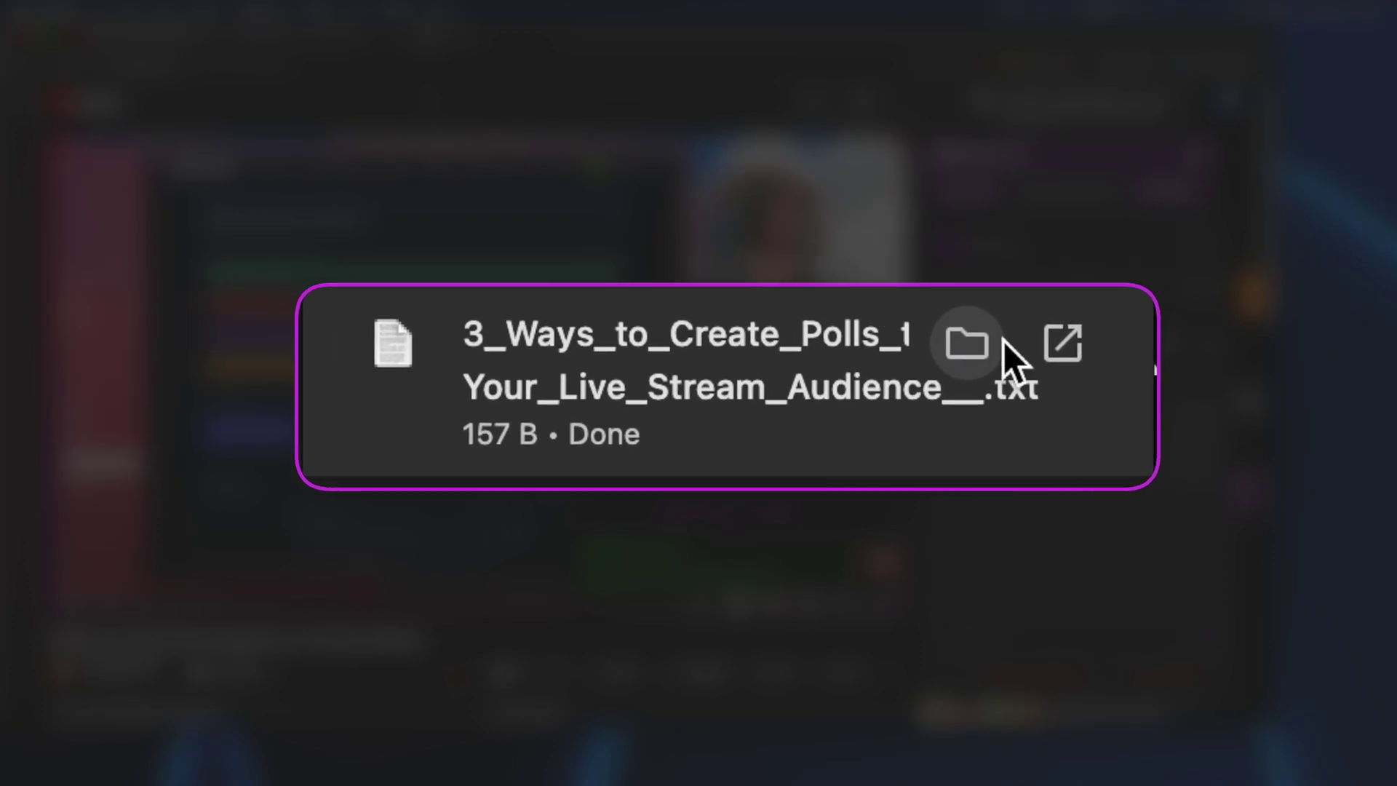
click(1140, 98)
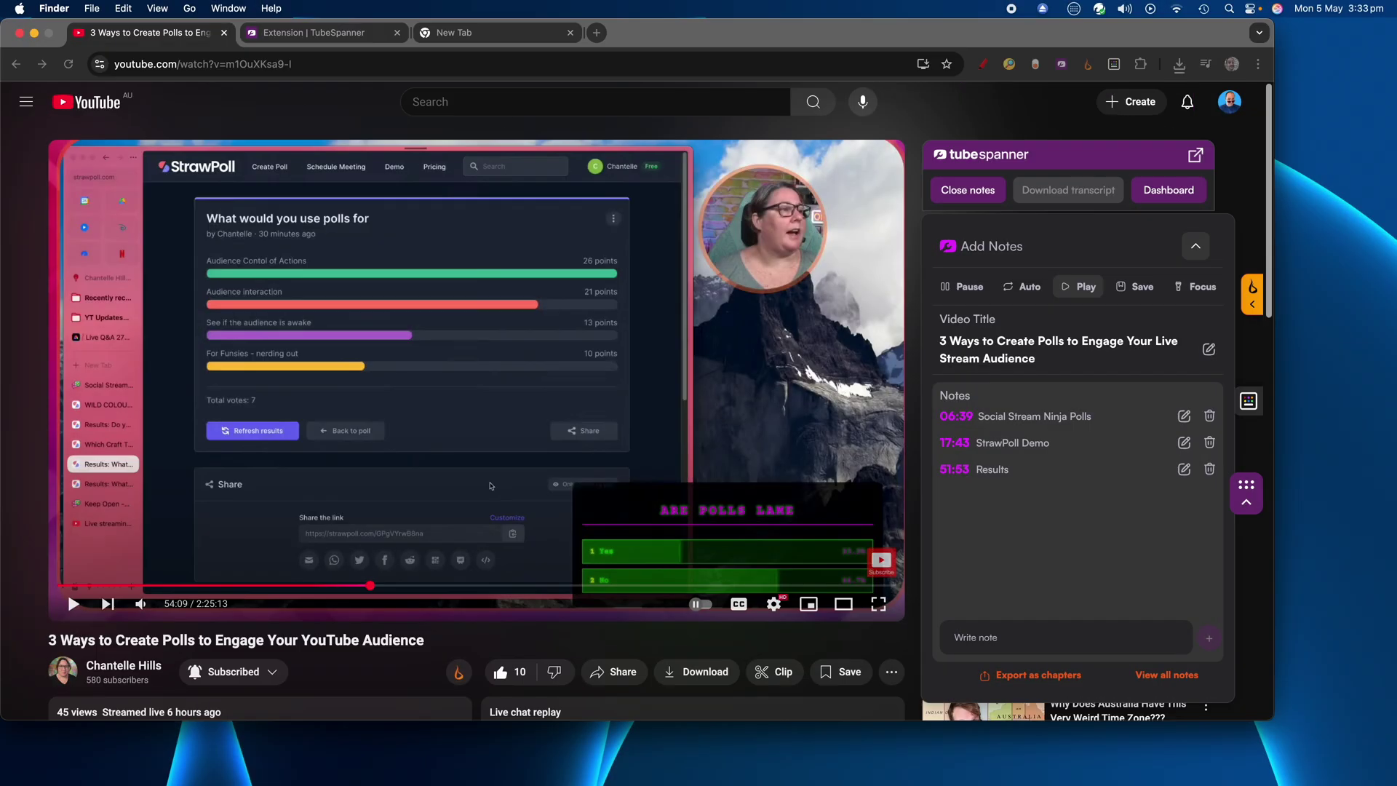
double_click(298, 366)
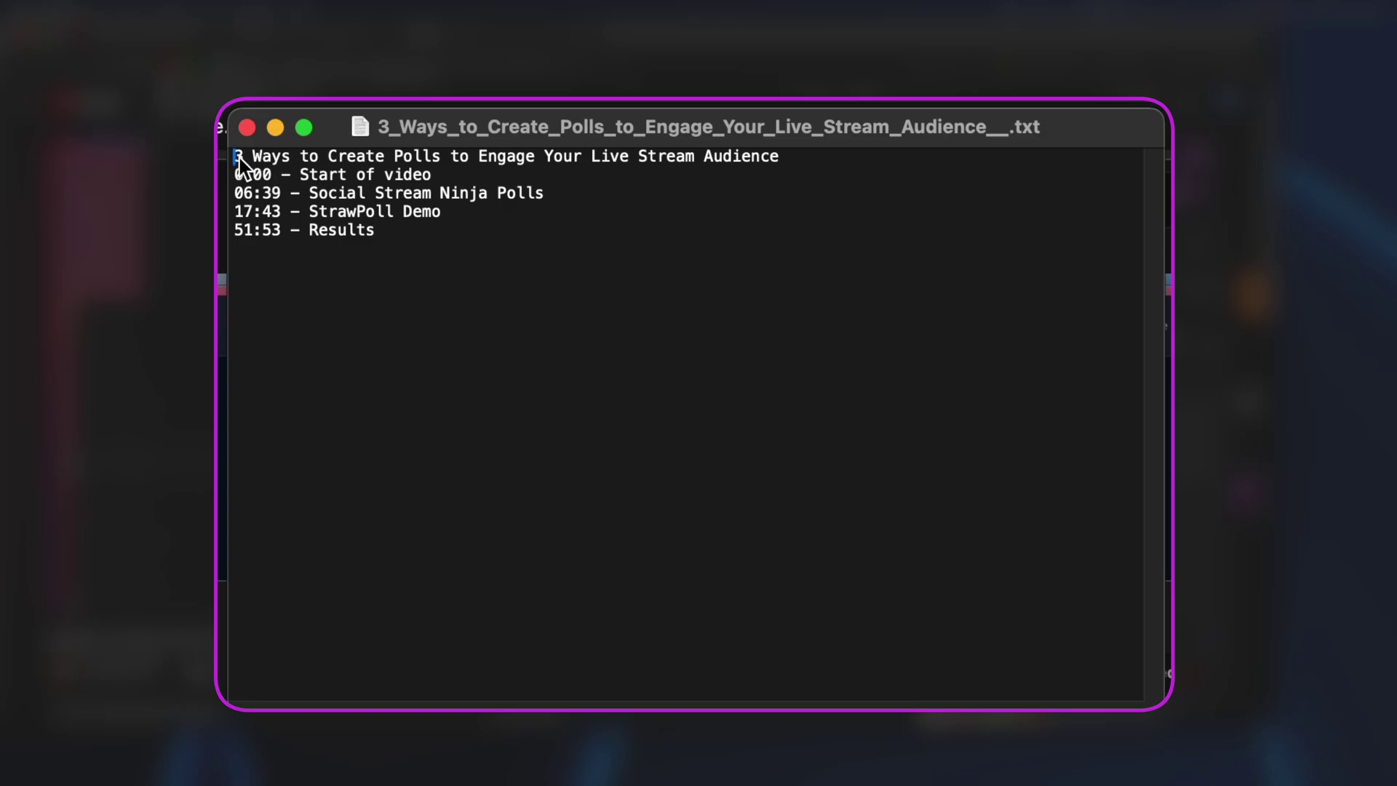
drag(779, 156, 227, 155)
key(super+c)
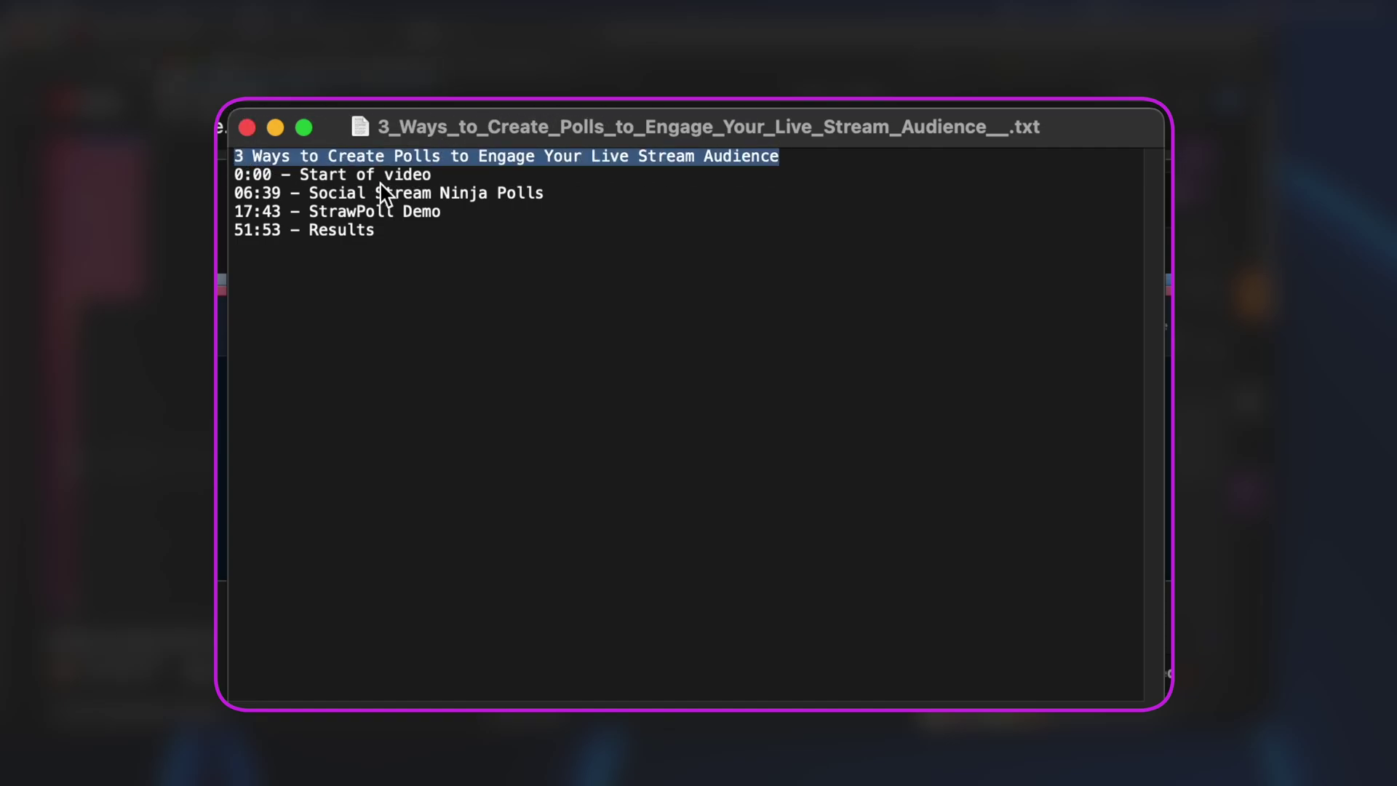
Step: Replace 'Start of video' on the 0:00 line with the pasted video title
click(299, 175)
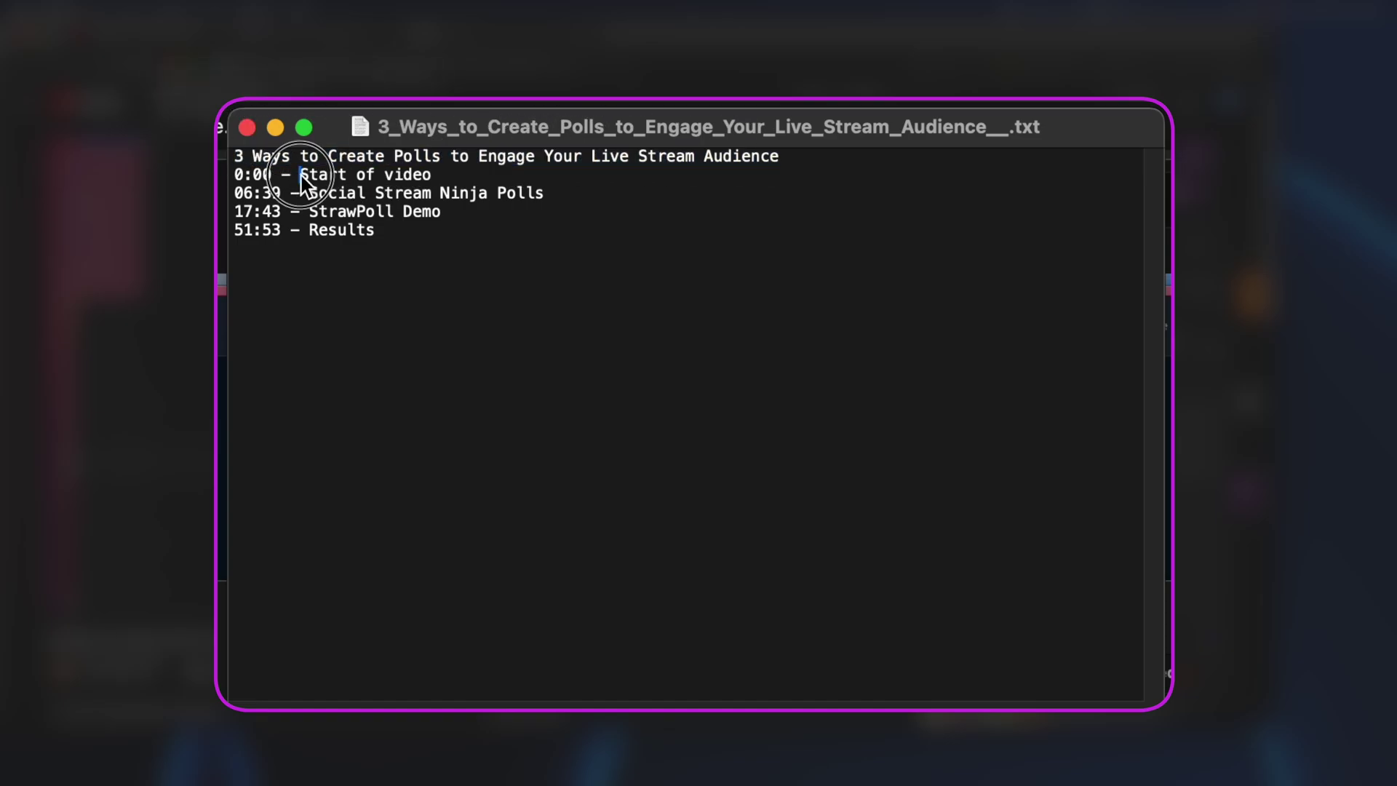
drag(434, 177, 302, 176)
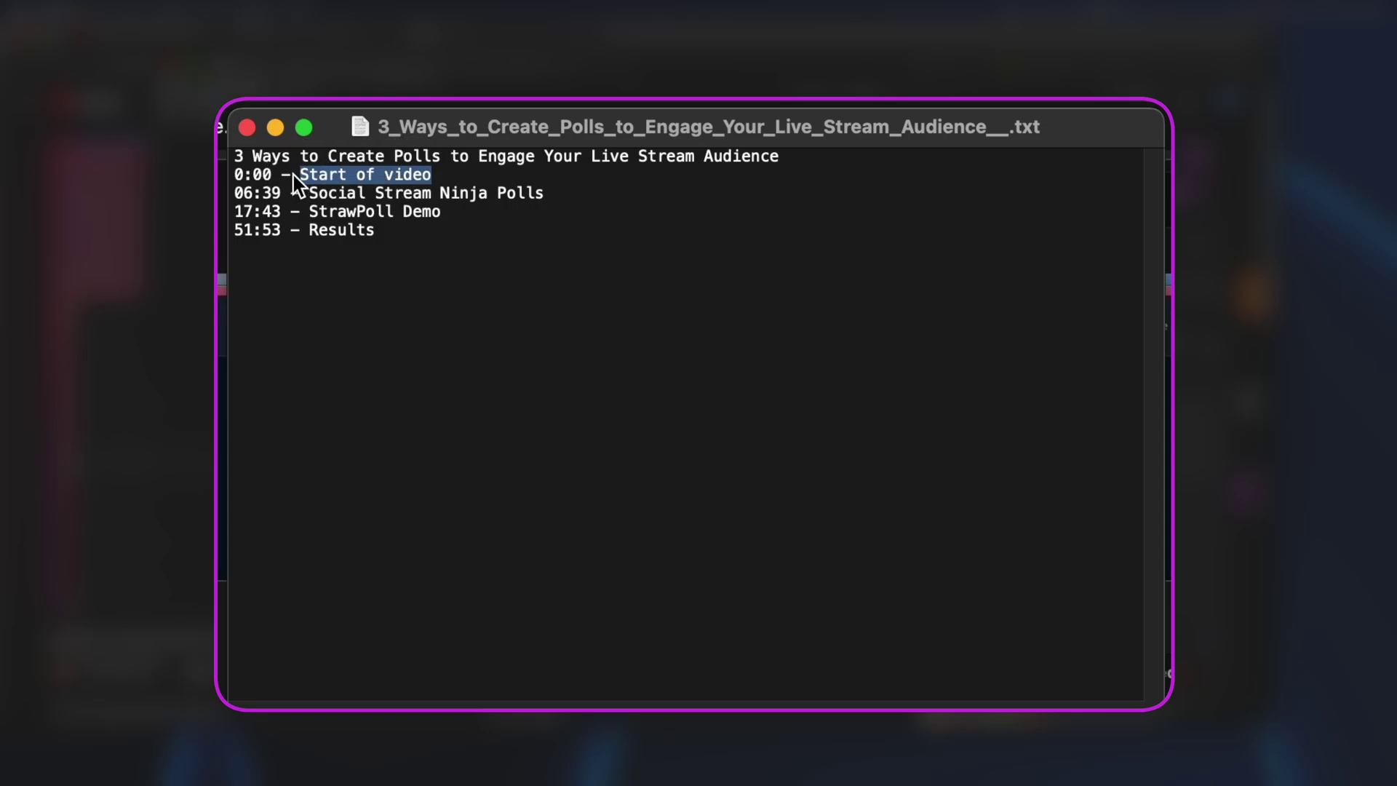
key(super+v)
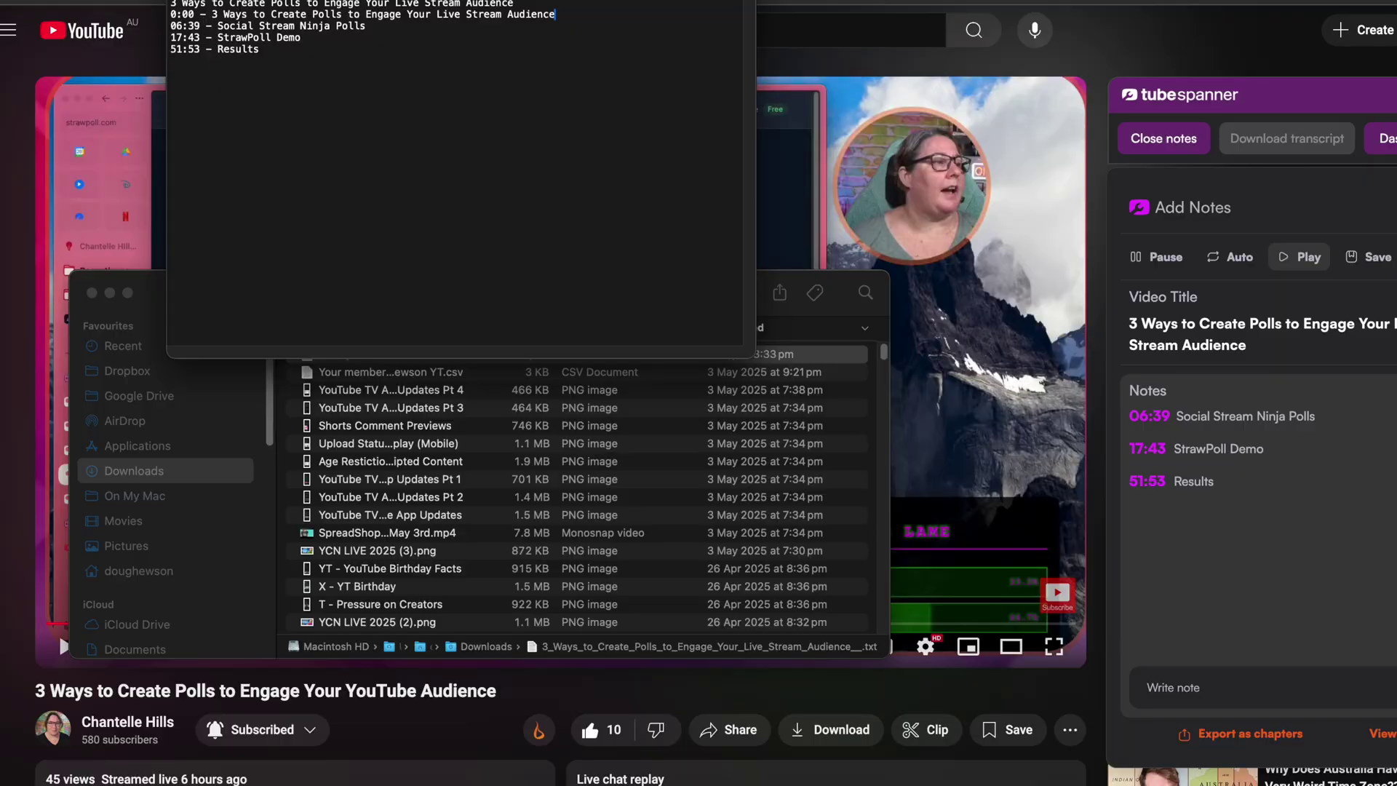
Step: Close the edited chapters document in TextEdit
key(super+w)
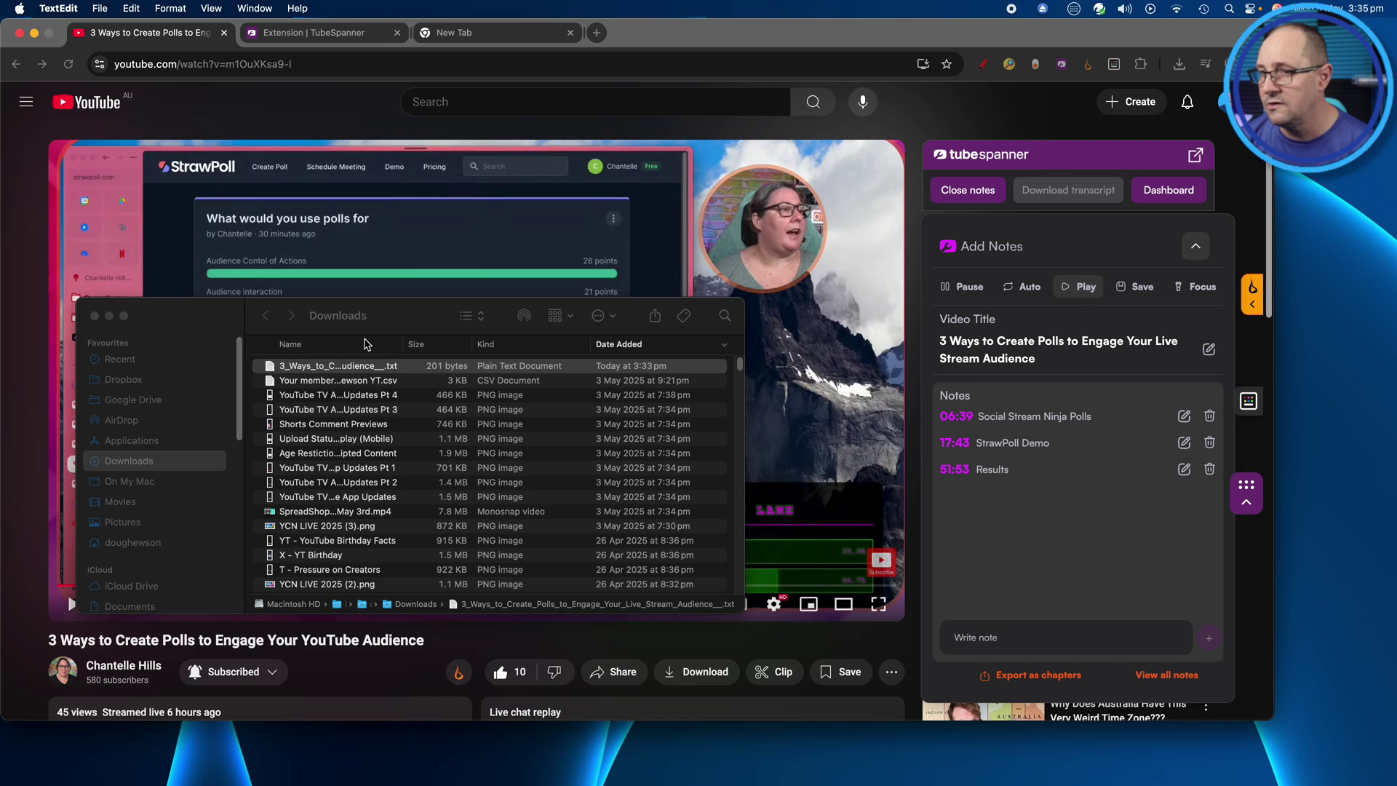
Step: Close the Downloads folder window and open the polls video's notes from the all-notes list
click(94, 316)
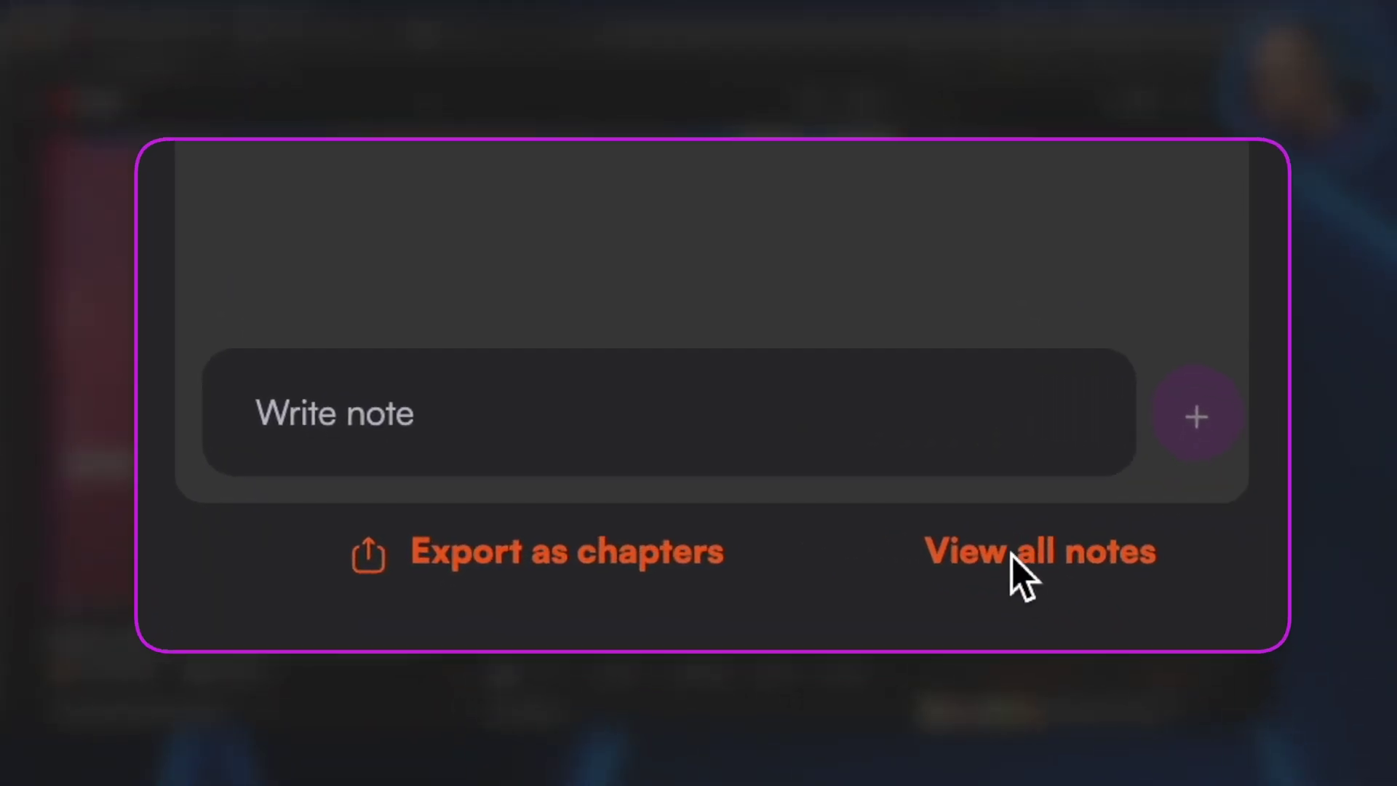
click(1015, 557)
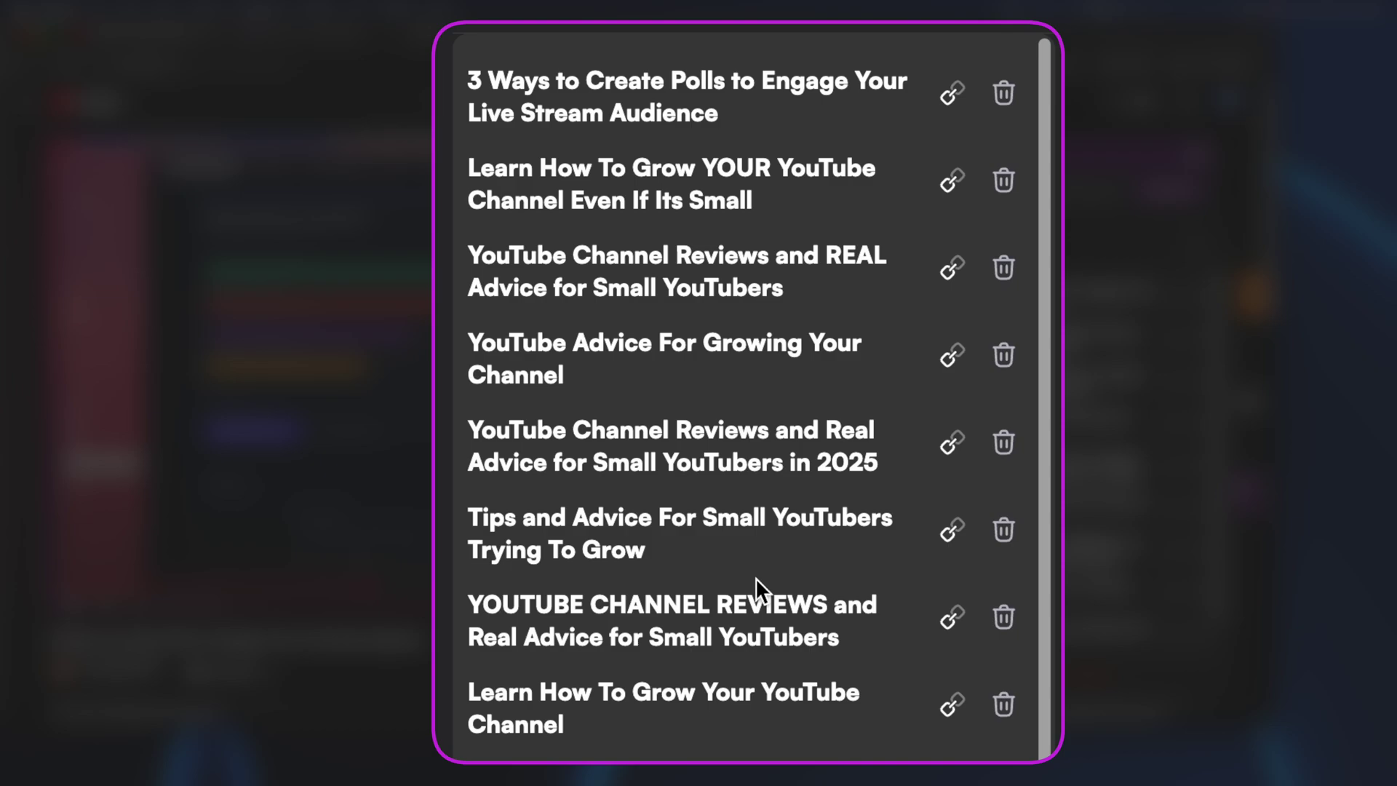
click(949, 65)
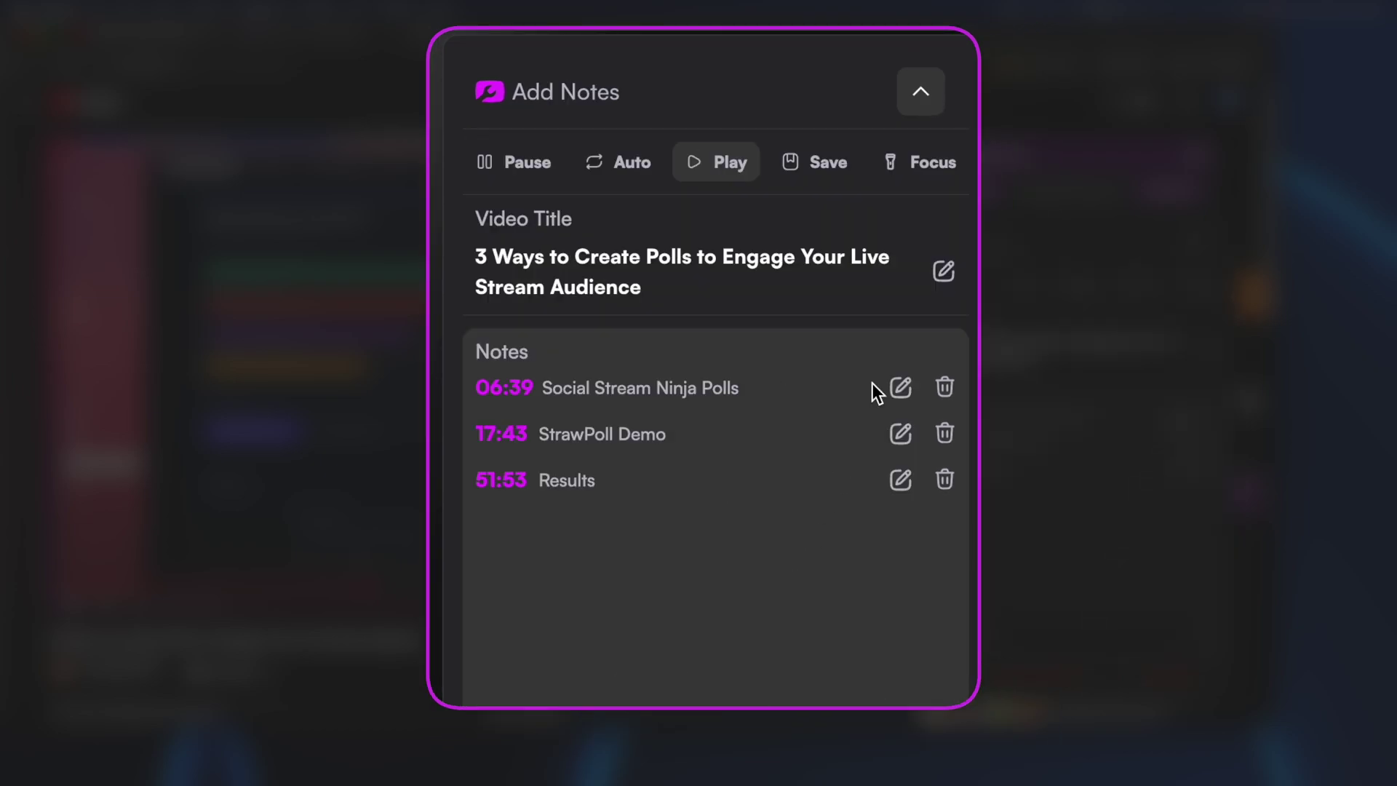
Step: Collapse and expand the notes panel a few times, close it, and open the TubeSpanner dashboard
click(920, 97)
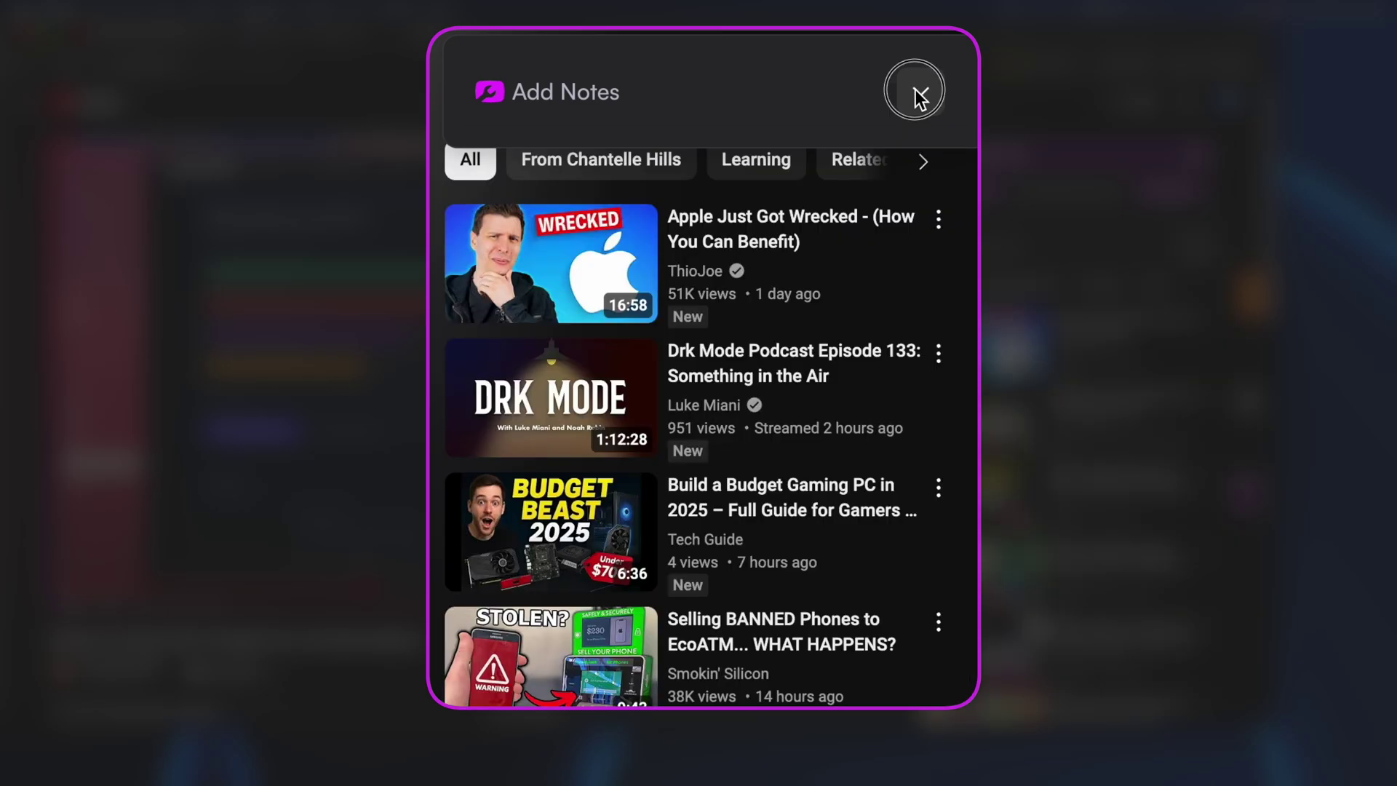
click(918, 91)
click(920, 93)
click(921, 93)
click(931, 96)
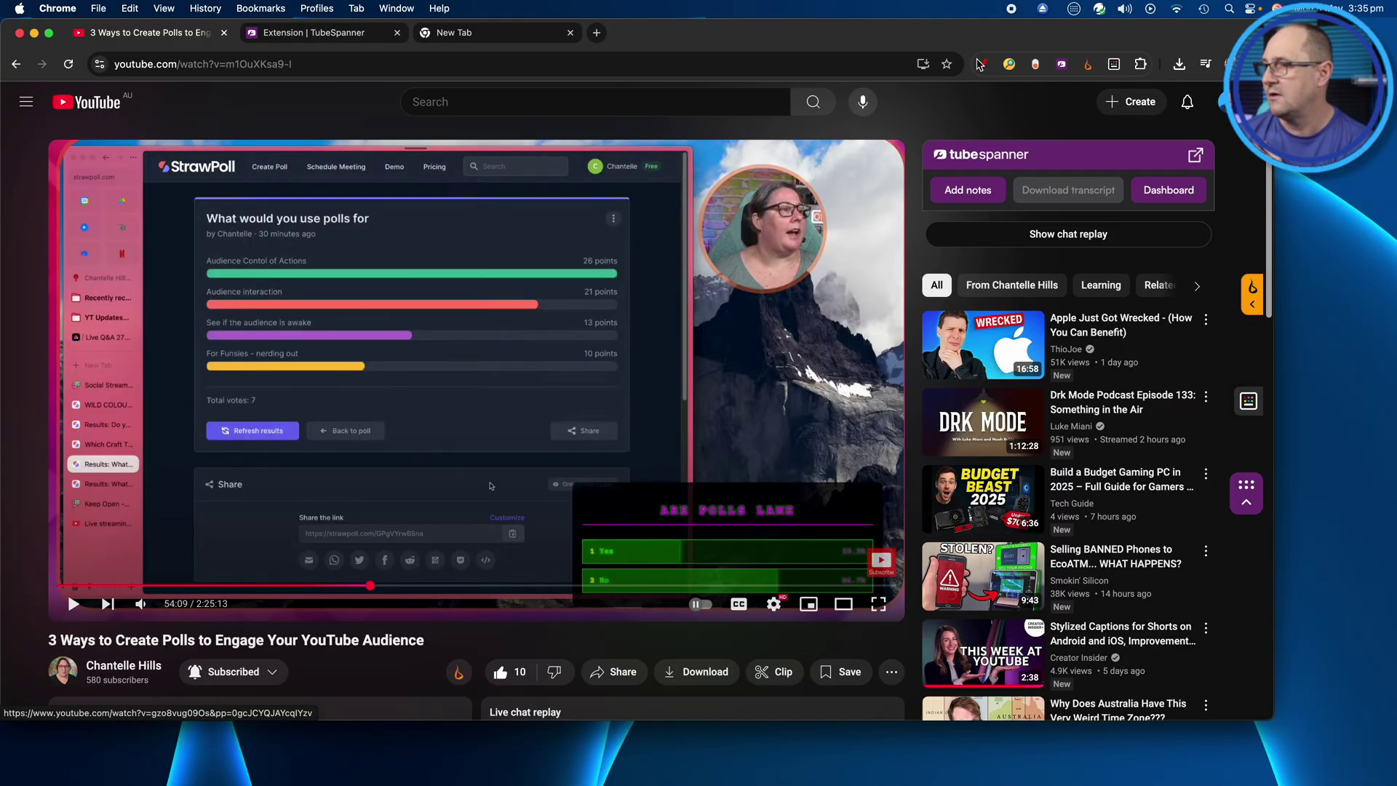
click(1183, 194)
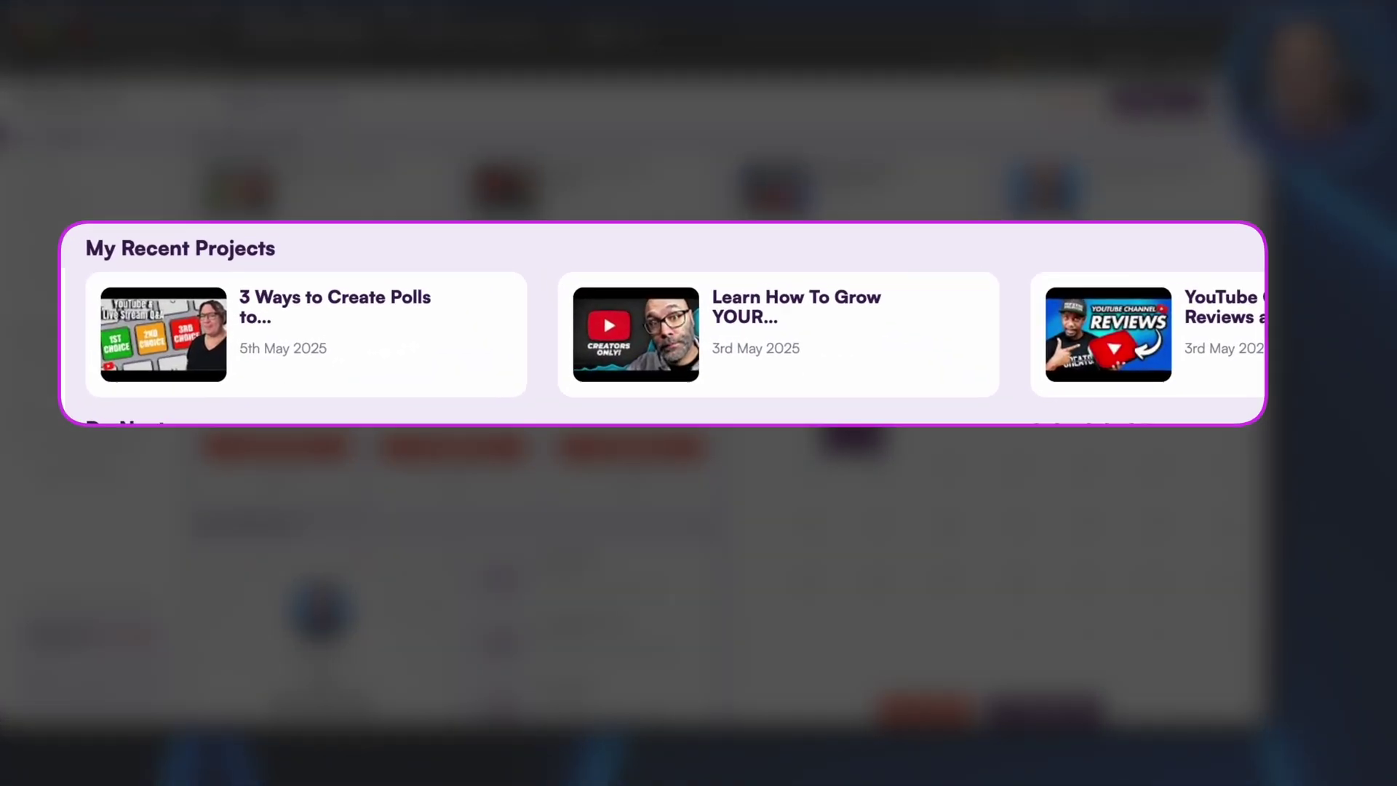
Step: Open Notes and Chapters from the Extras menu and scroll the notes list, newest updated first
mouse_move(393, 324)
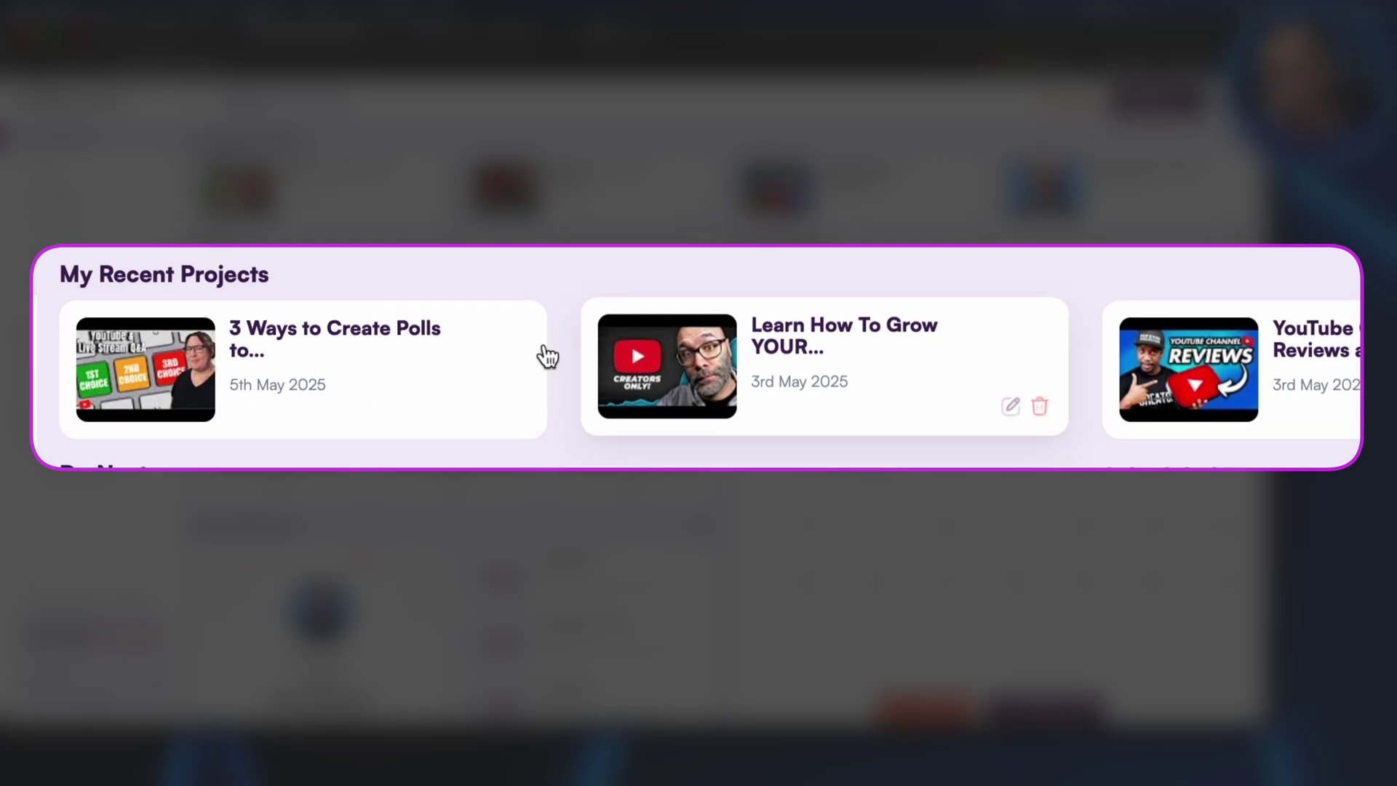
mouse_move(94, 355)
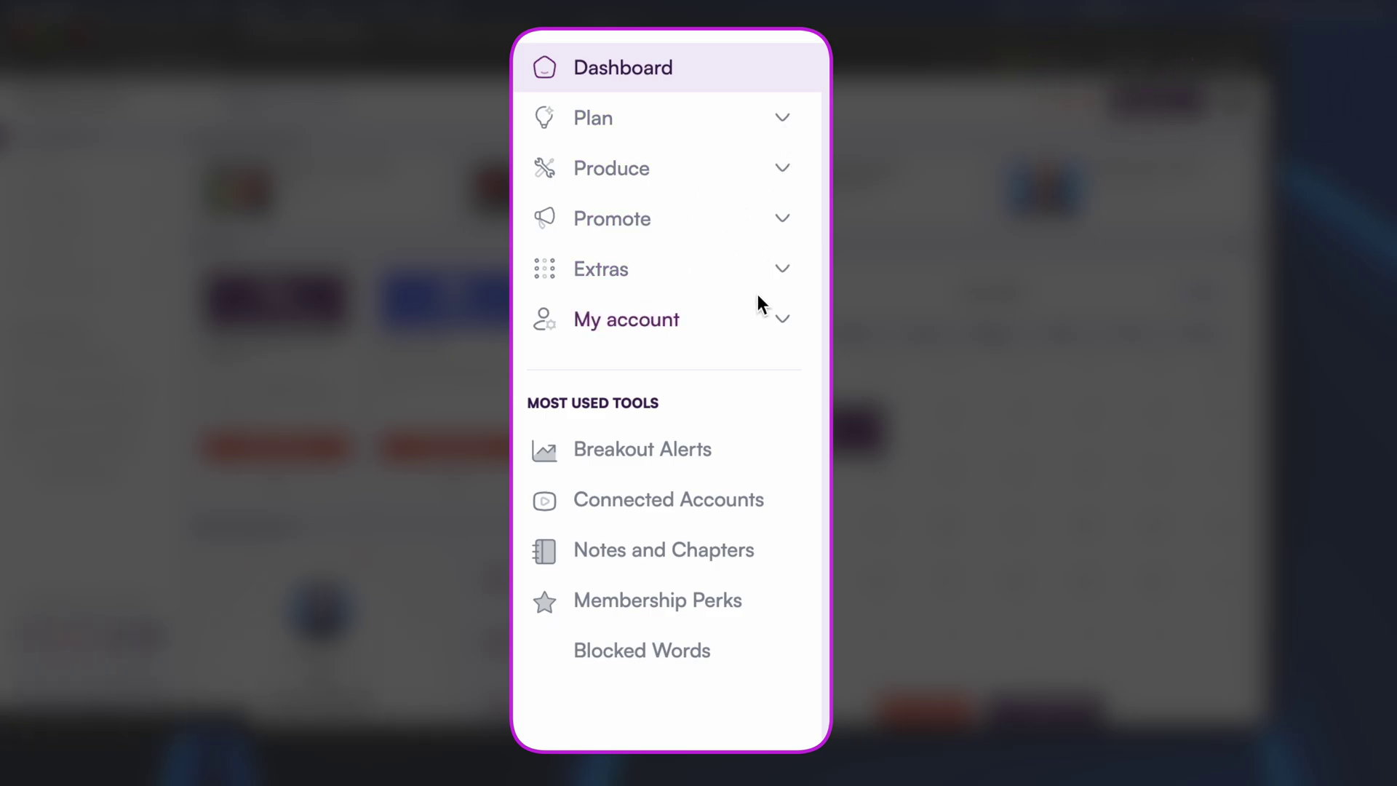
click(778, 265)
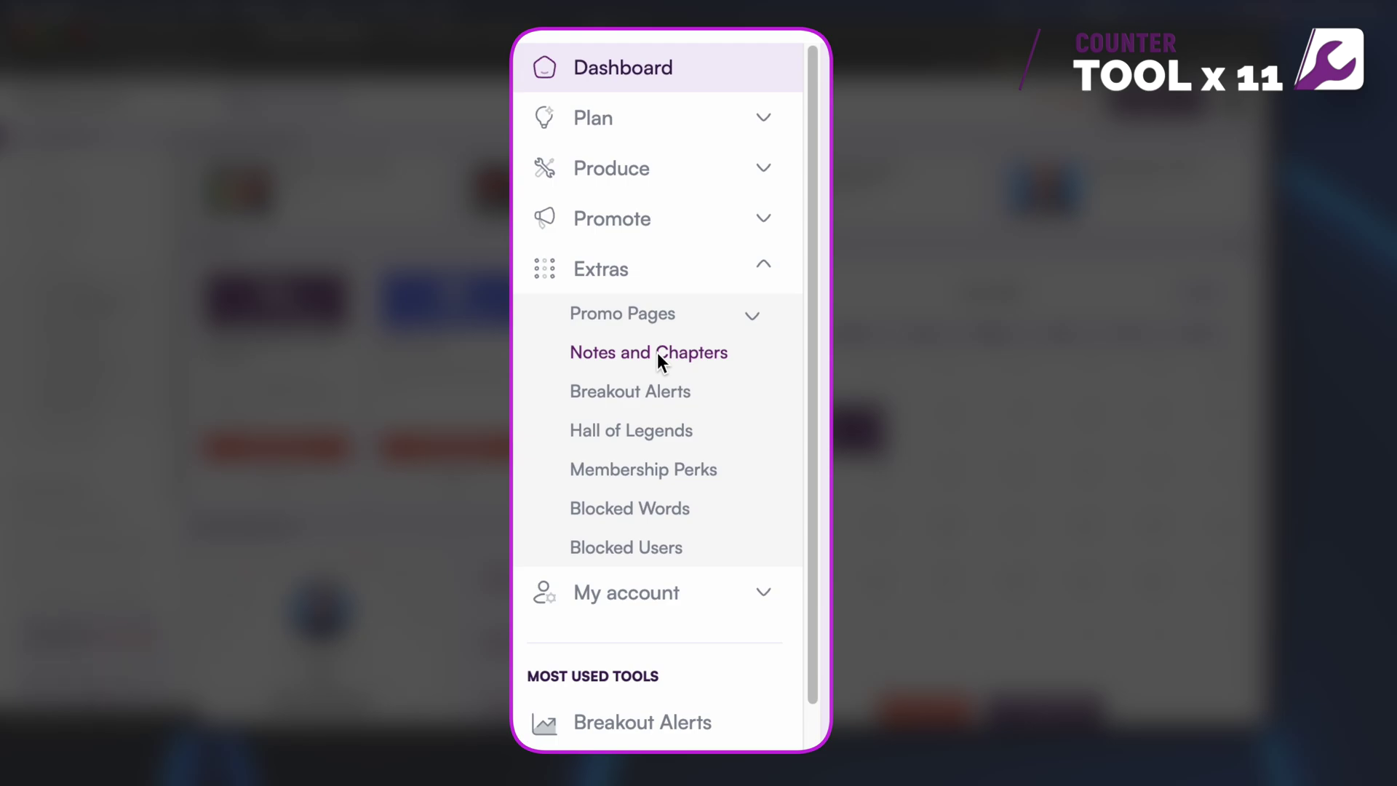
click(657, 352)
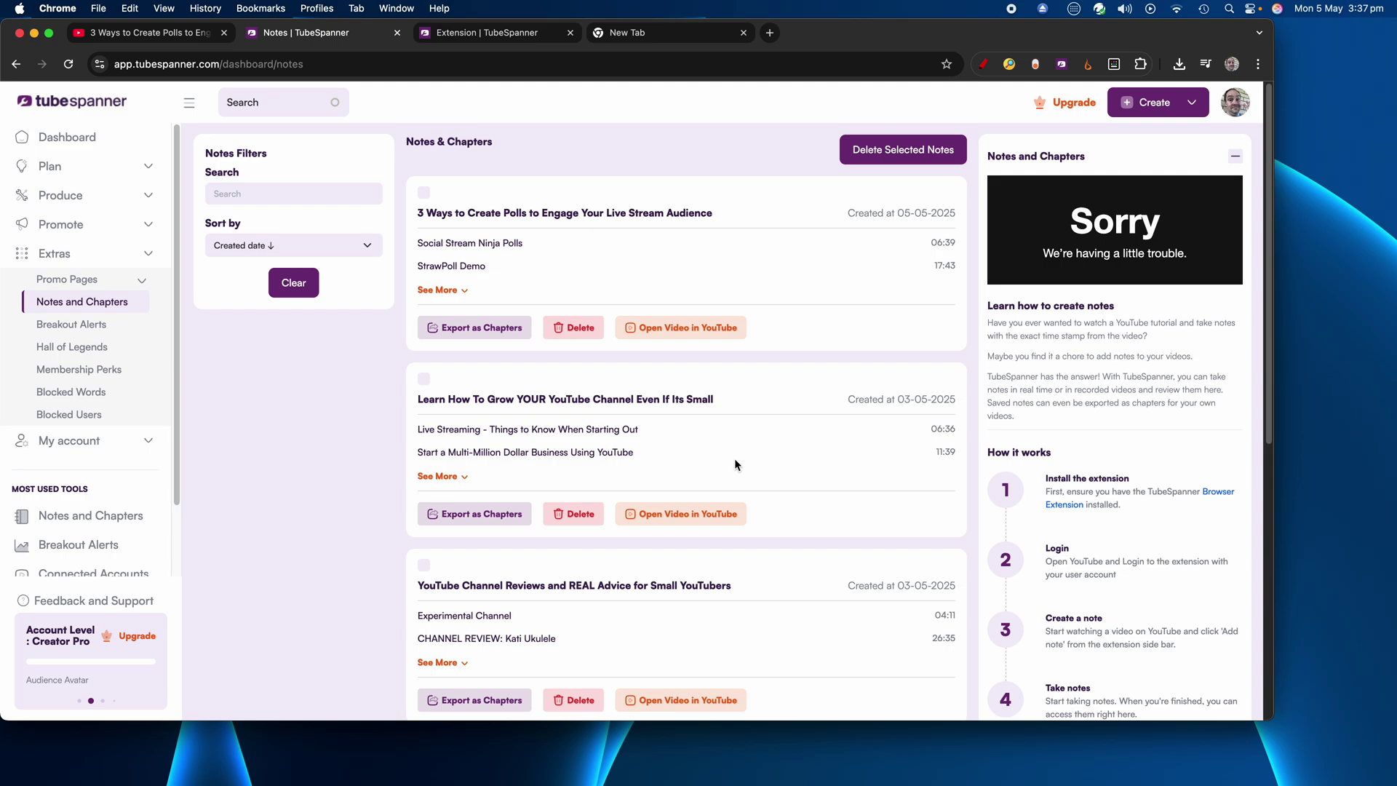
scroll(768, 475, down, 10)
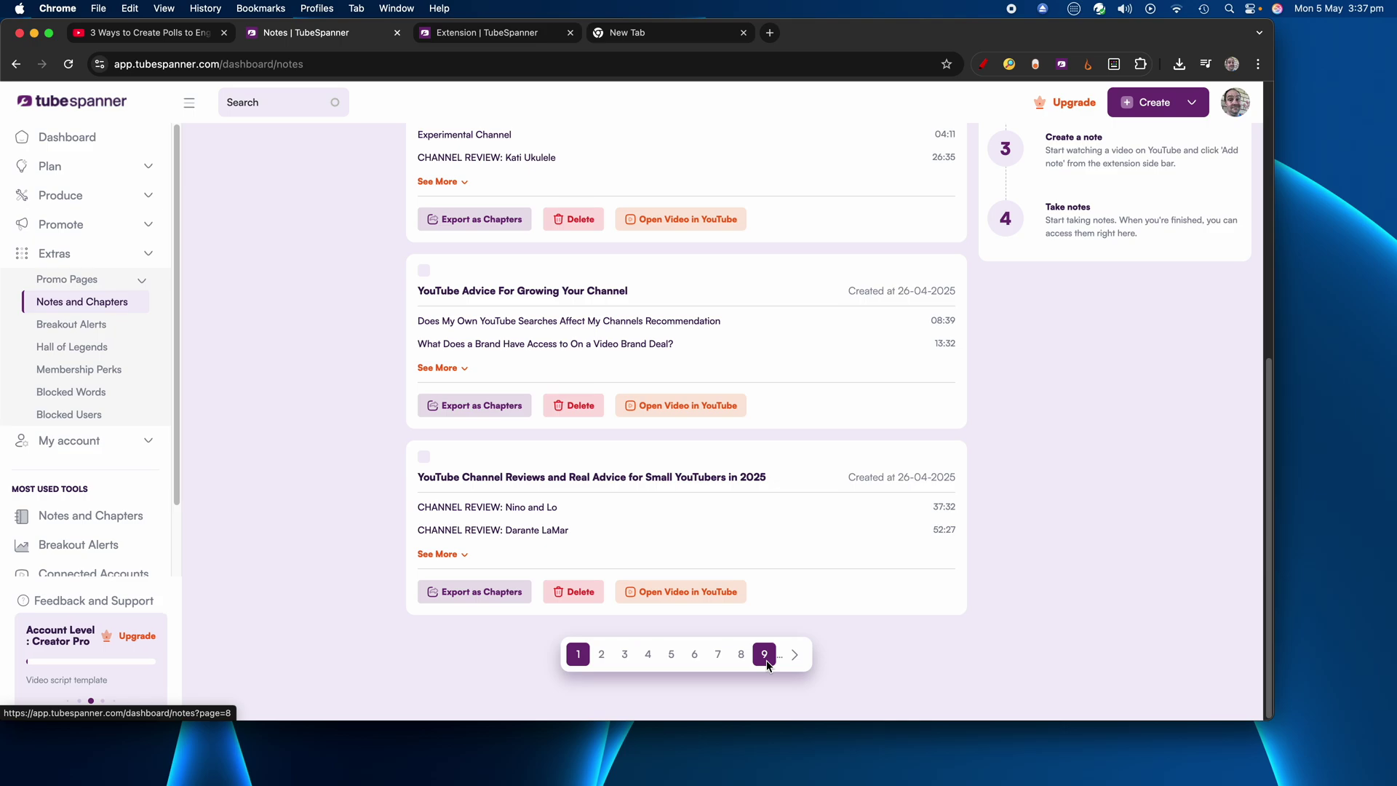
scroll(718, 634, up, 3)
scroll(717, 635, up, 5)
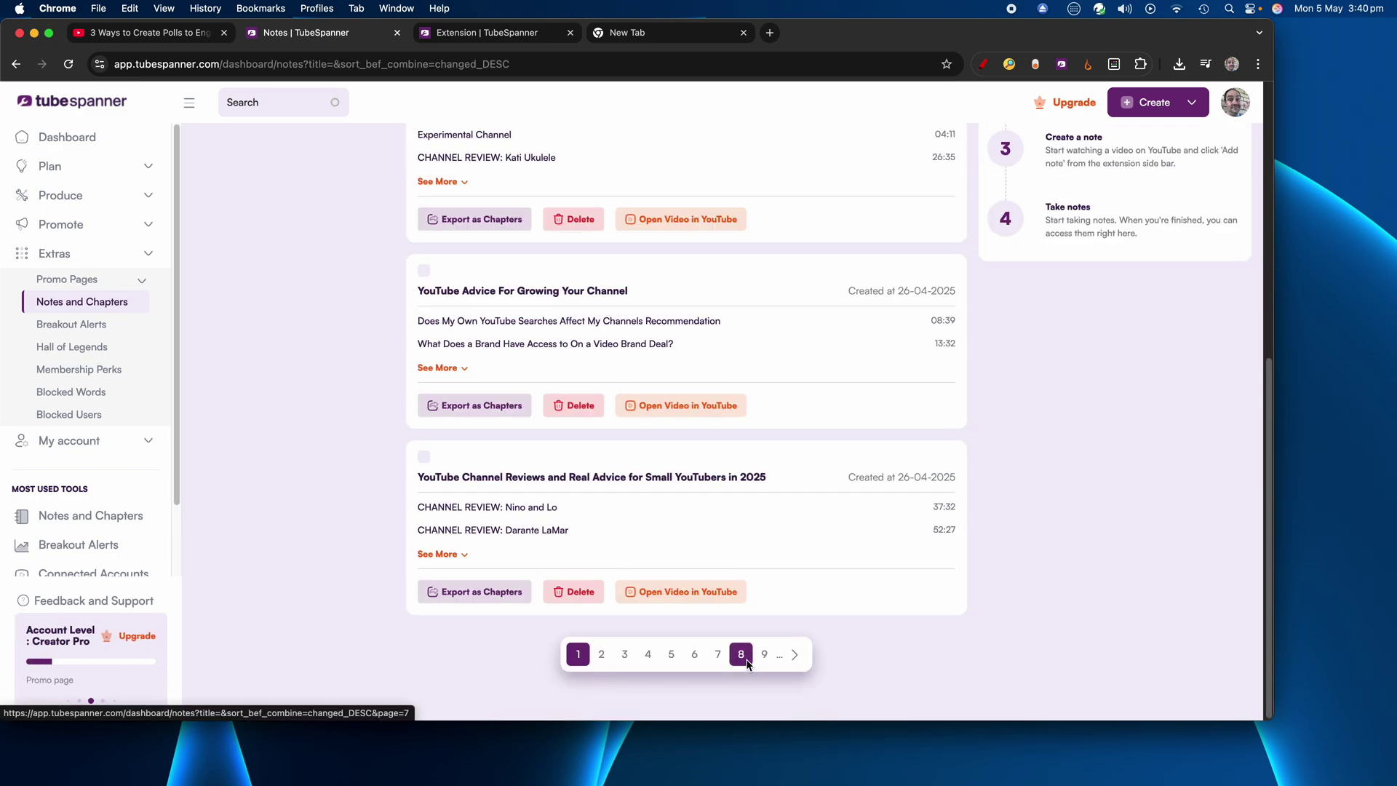
Step: Scroll back up to the top of the Notes & Chapters page
scroll(746, 658, up, 5)
scroll(745, 661, up, 3)
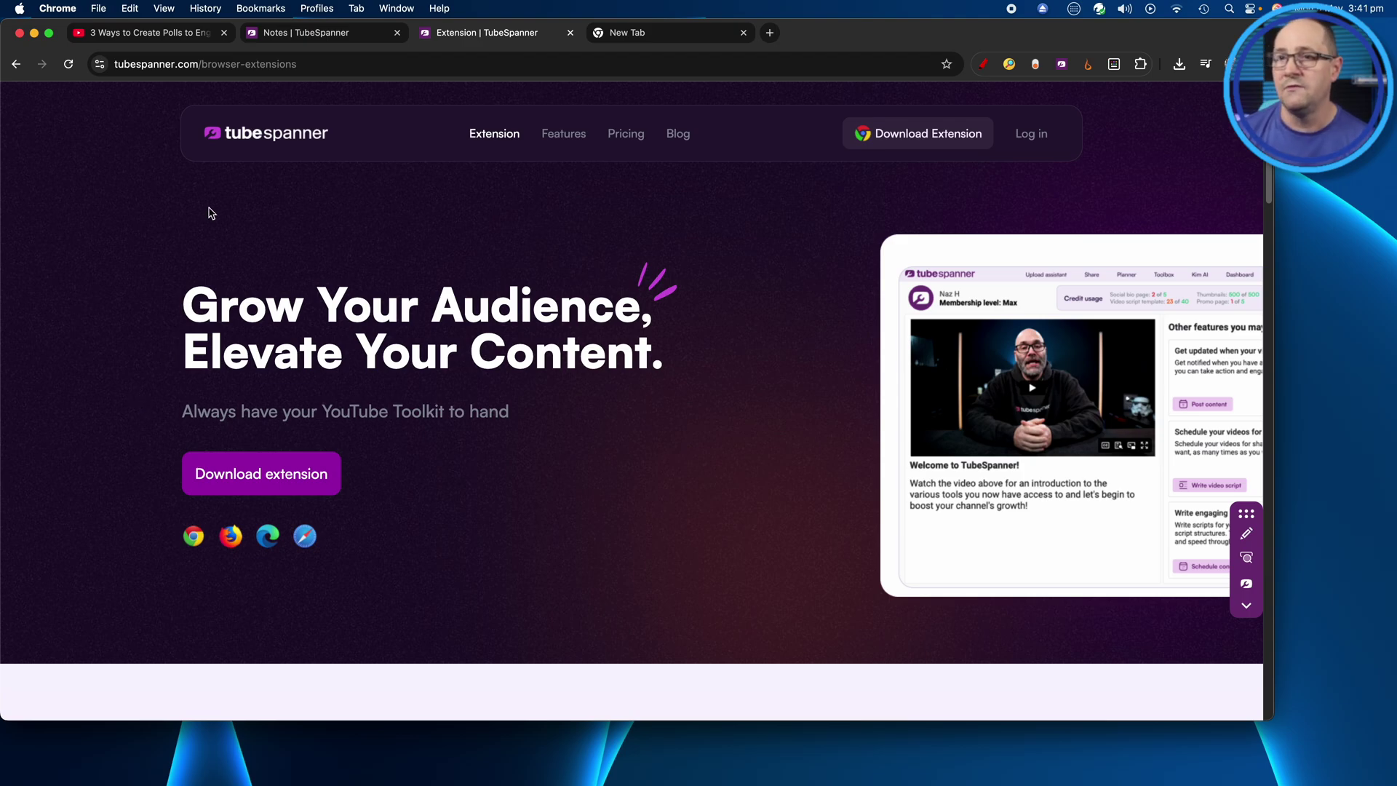
Step: On the polls livestream video, open the TubeSpanner panel, scroll its Home view, then show the Toolbox
click(126, 35)
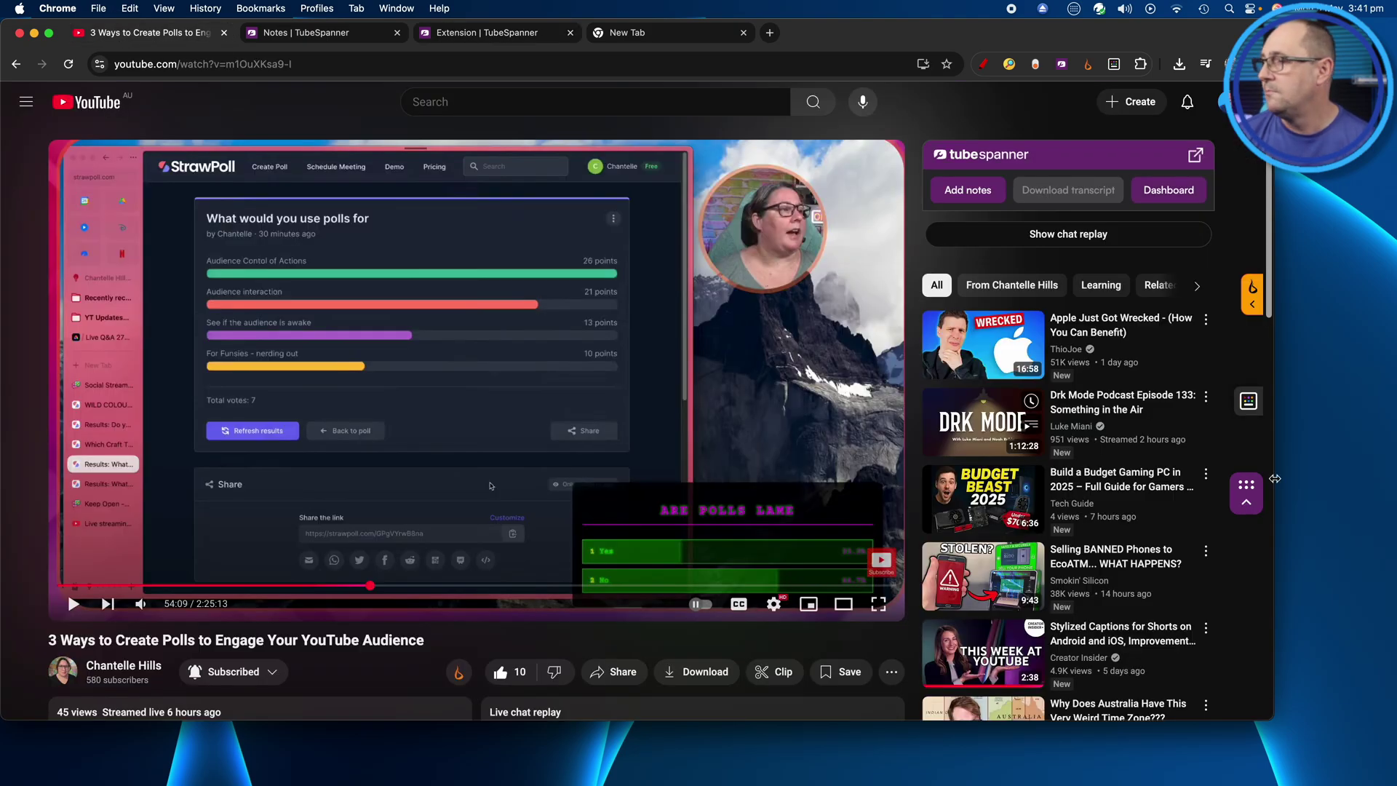
click(1247, 507)
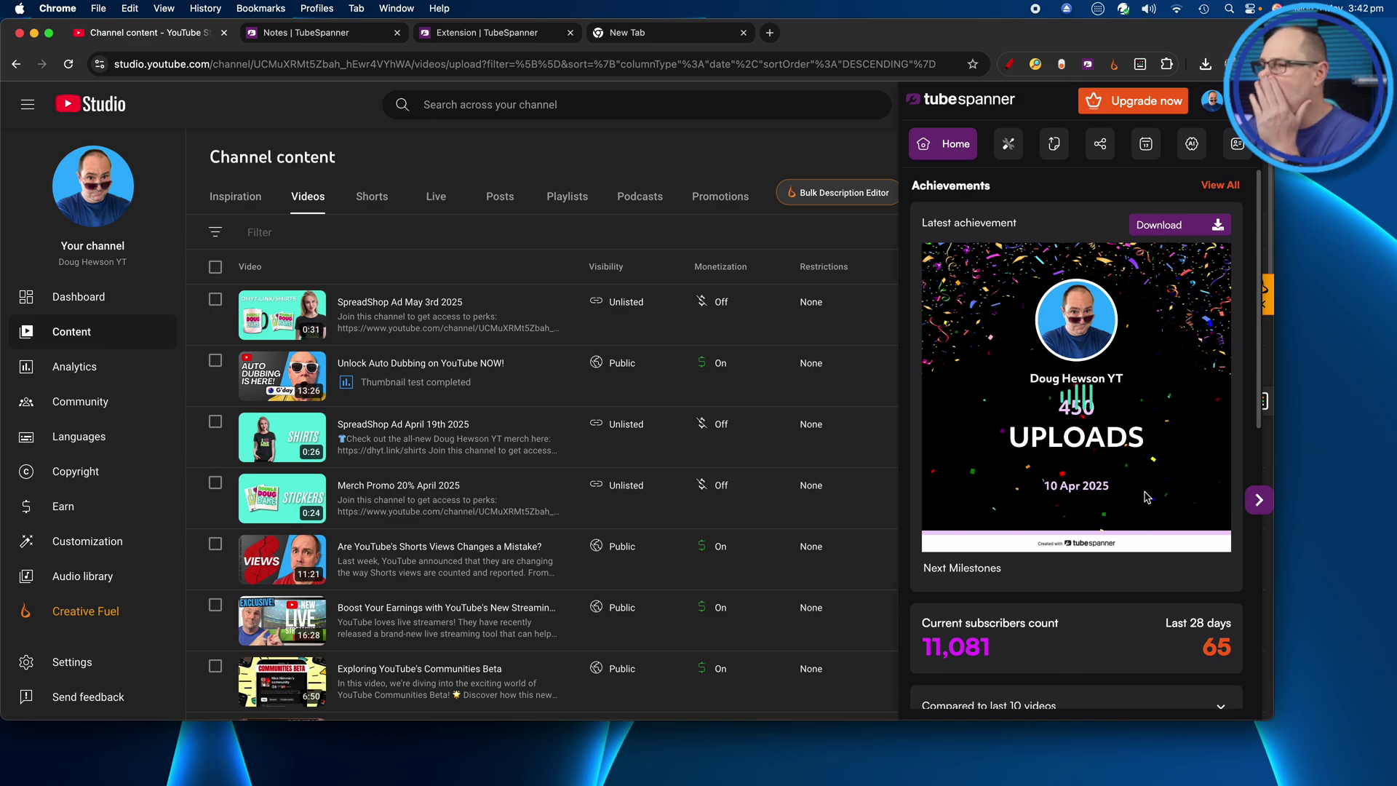
scroll(1077, 503, down, 1)
scroll(1076, 503, down, 4)
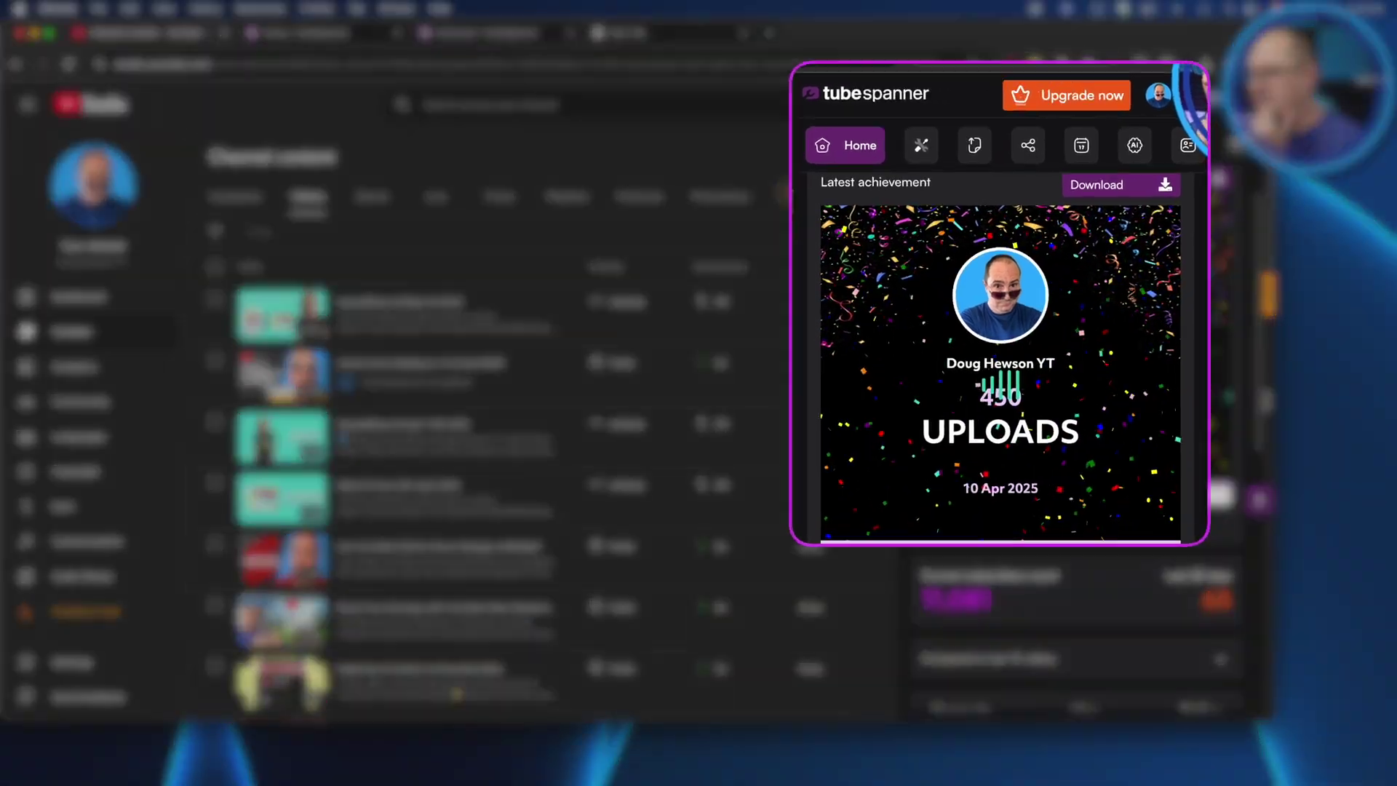
scroll(725, 466, down, 5)
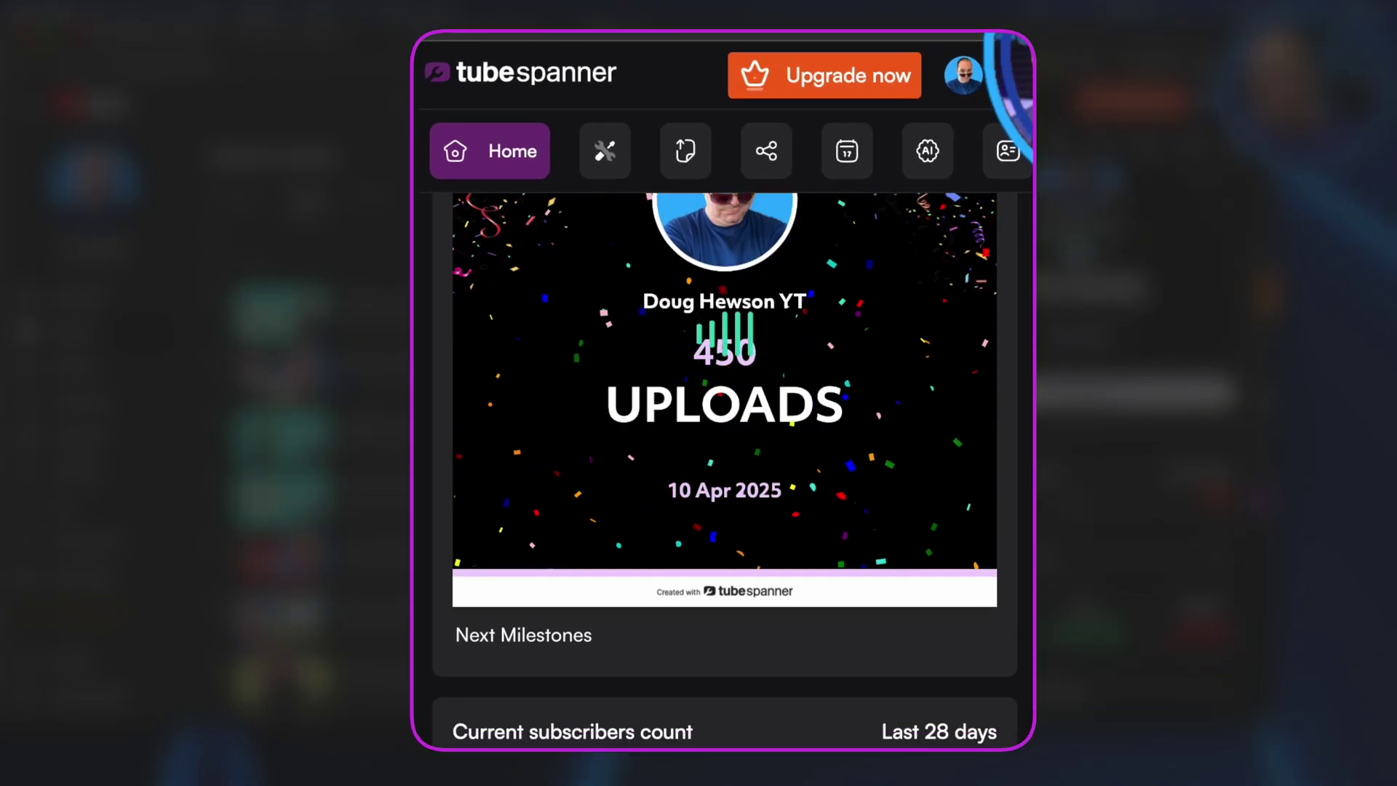
scroll(725, 465, down, 3)
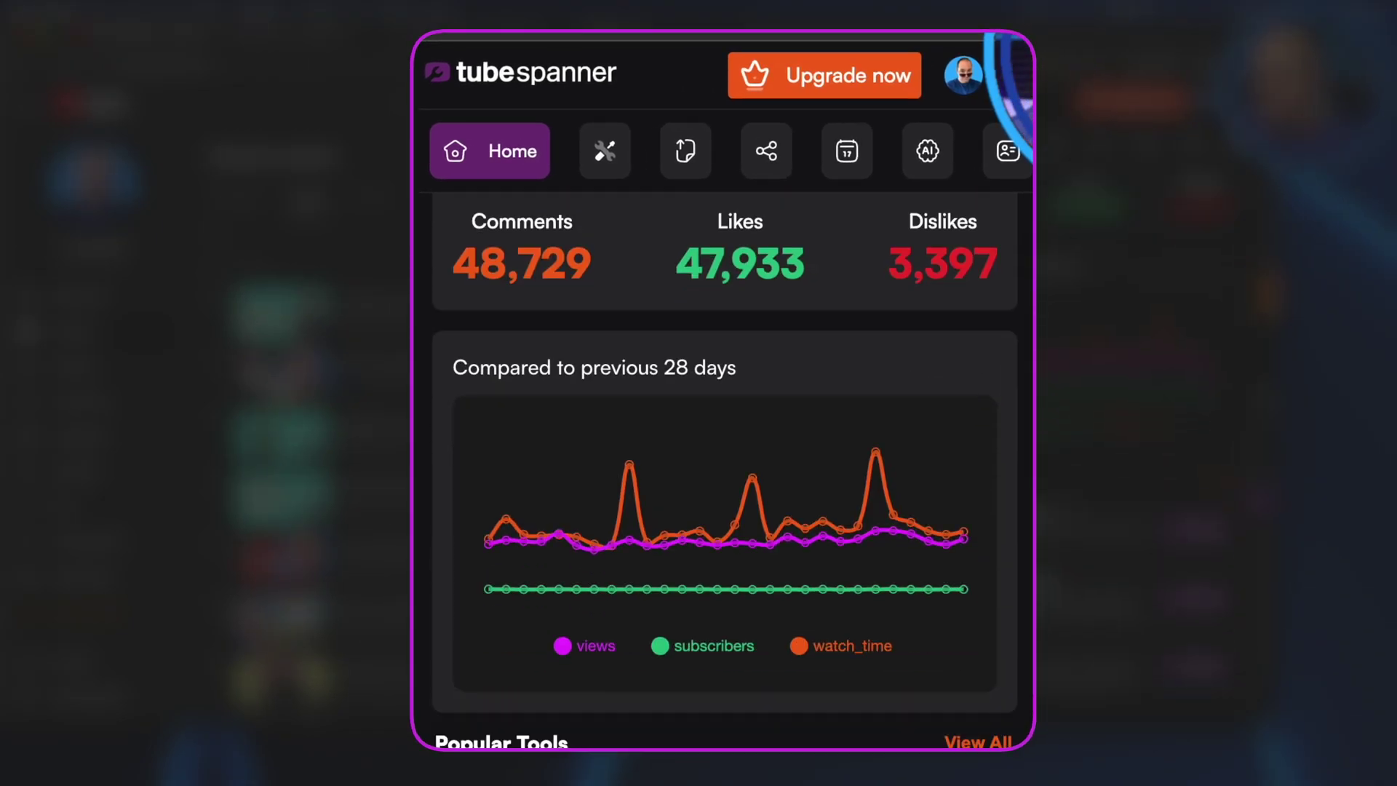
scroll(508, 625, up, 15)
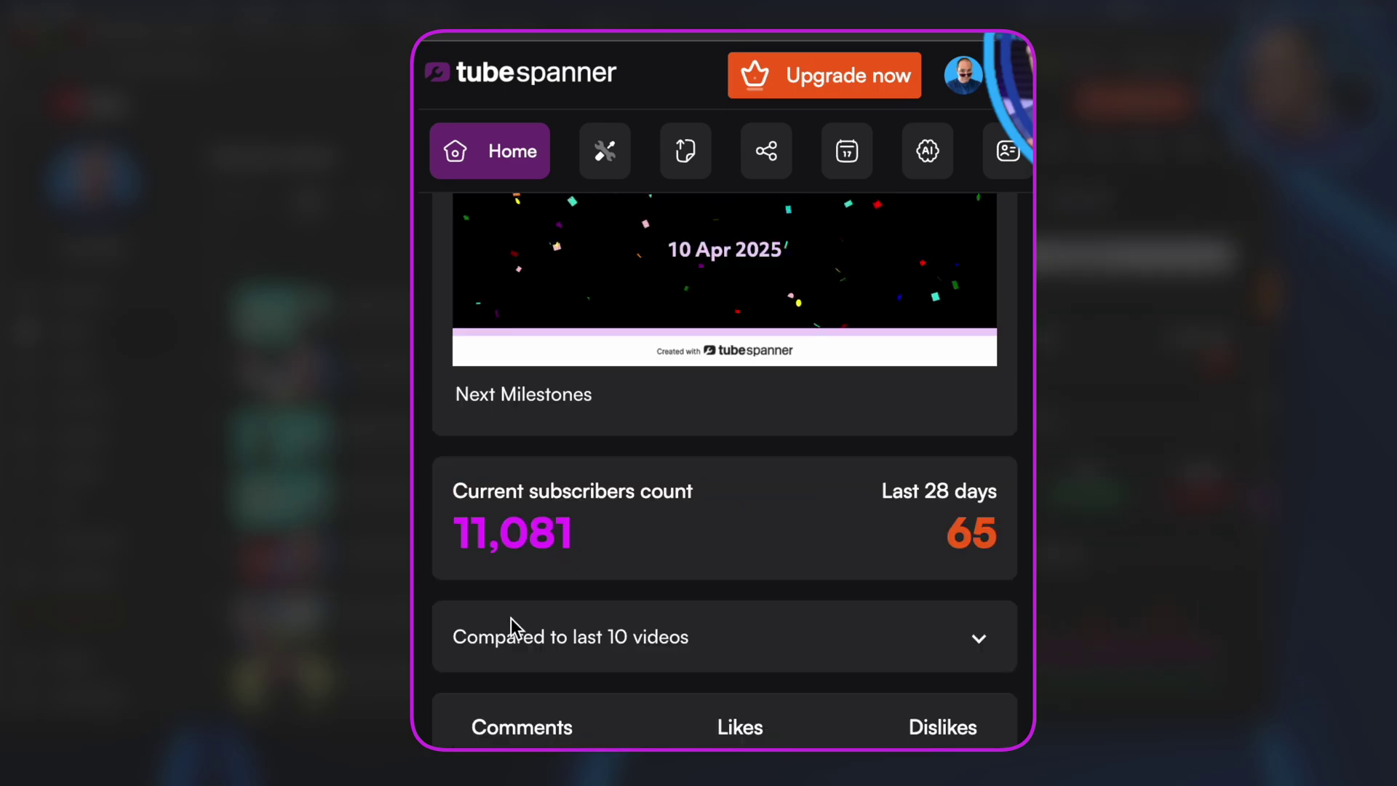
click(604, 173)
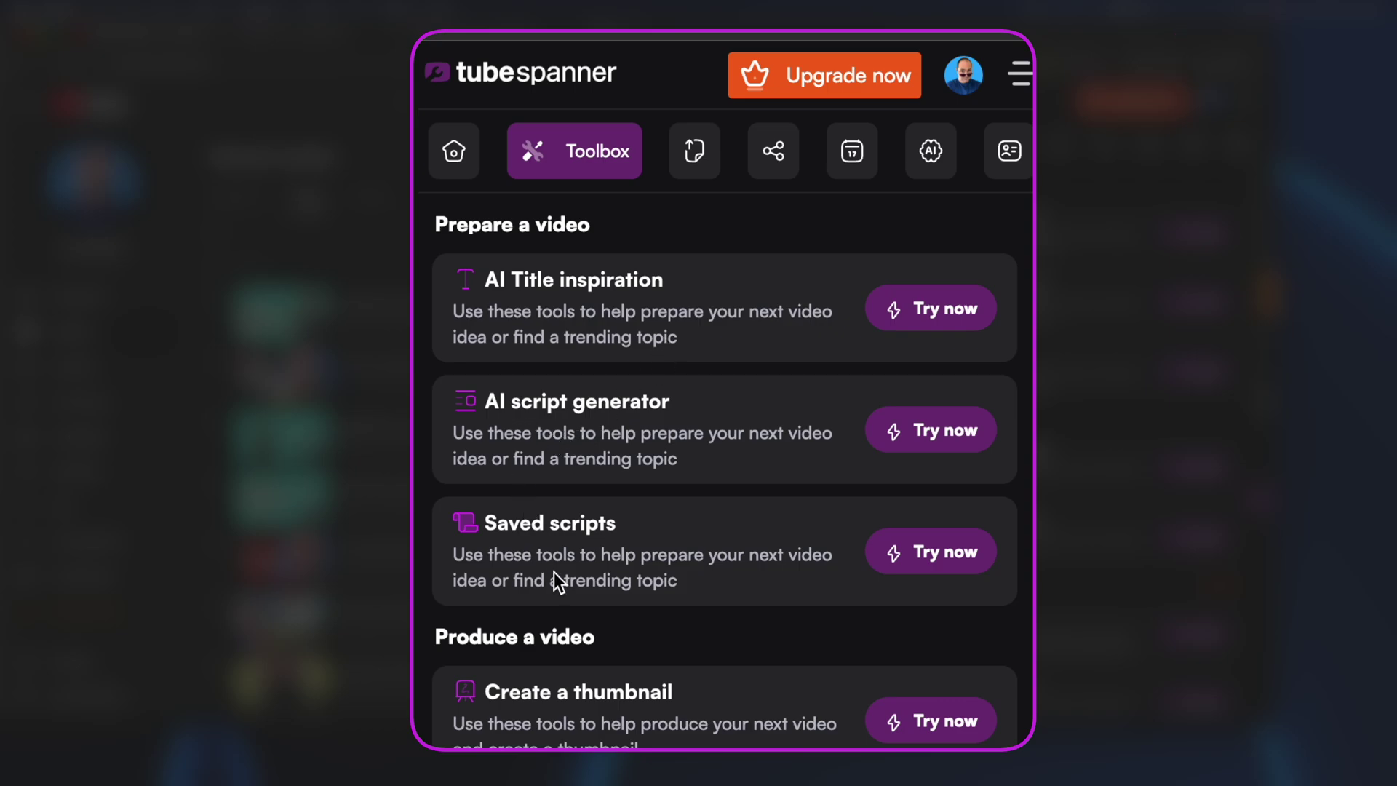
Step: Scroll through the Toolbox's Prepare, Produce, Promote and Process tool groups and Video tools
scroll(584, 627, down, 5)
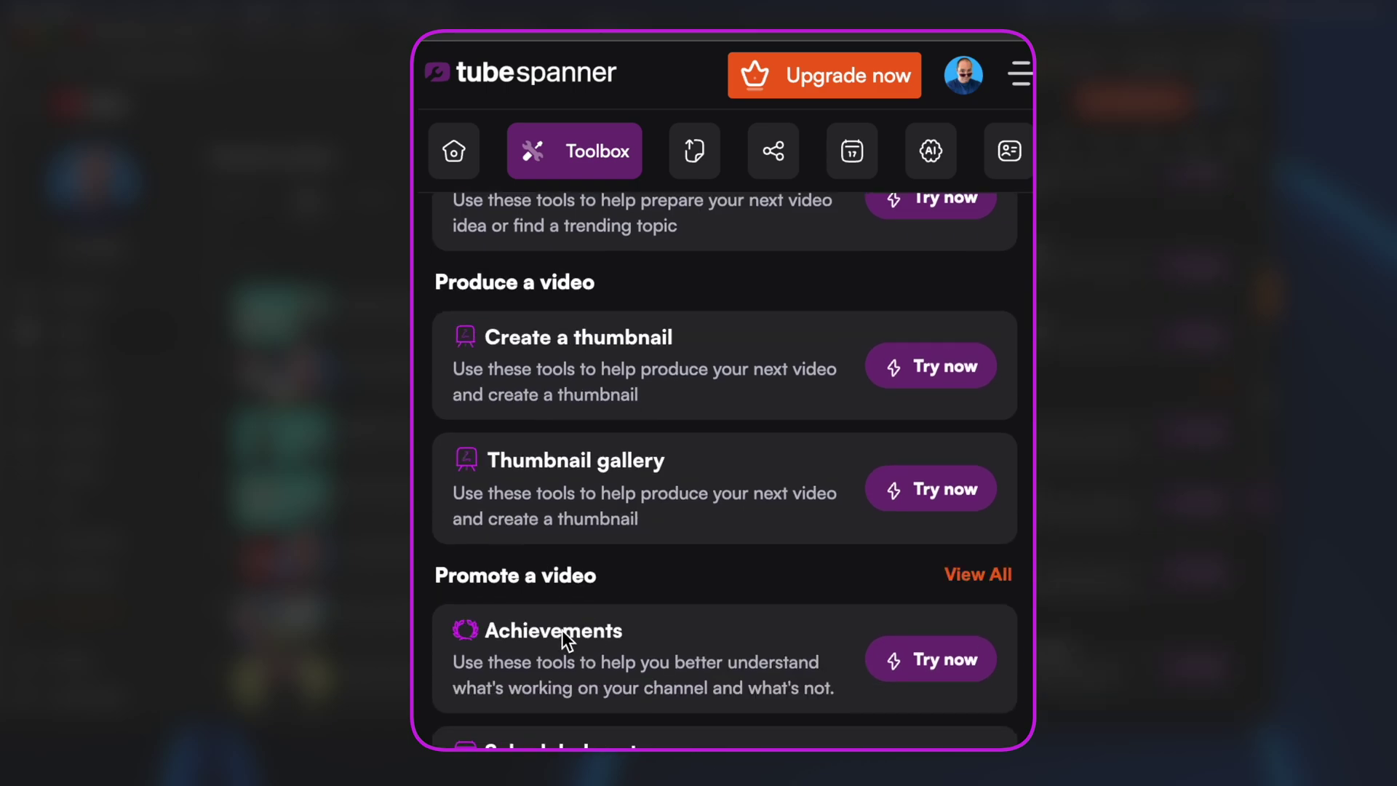
scroll(553, 632, down, 2)
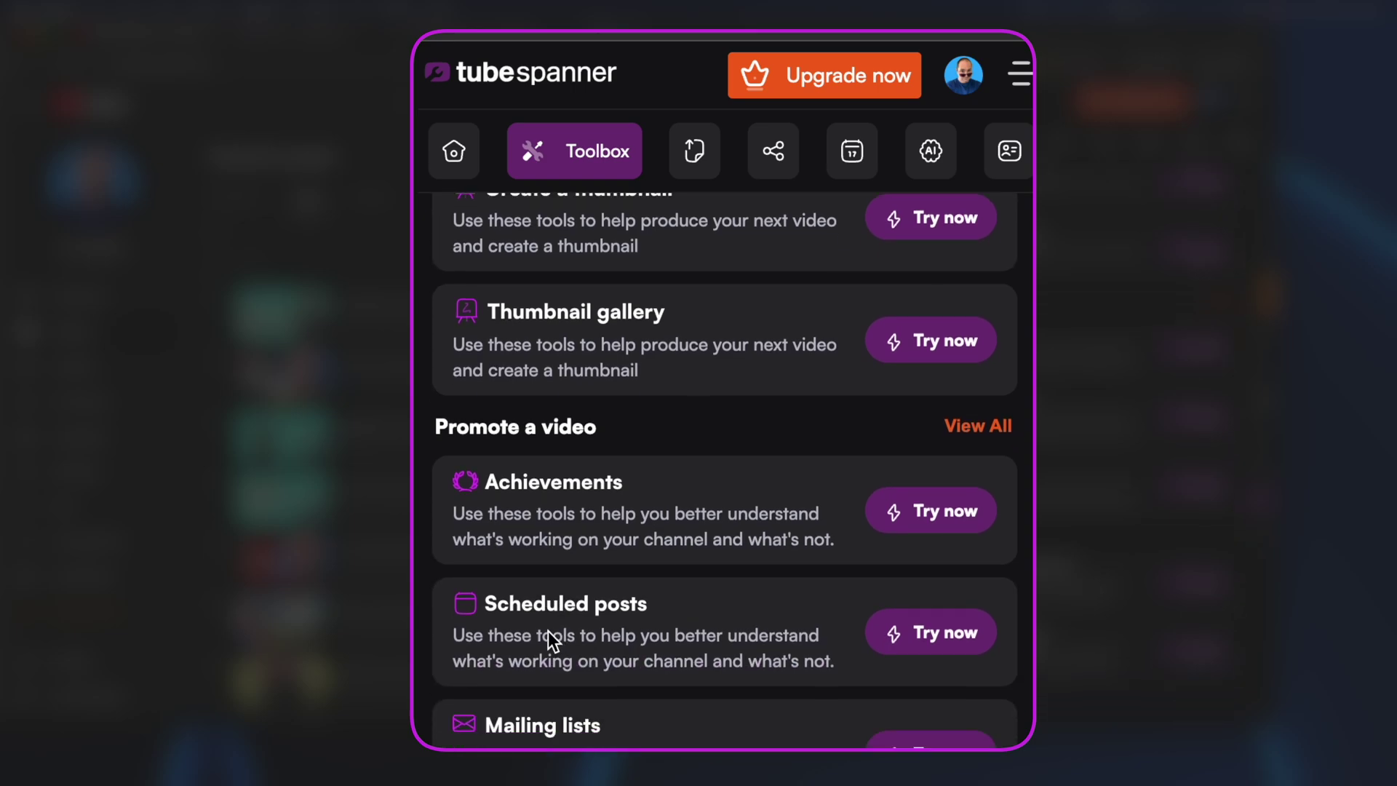
scroll(548, 631, down, 7)
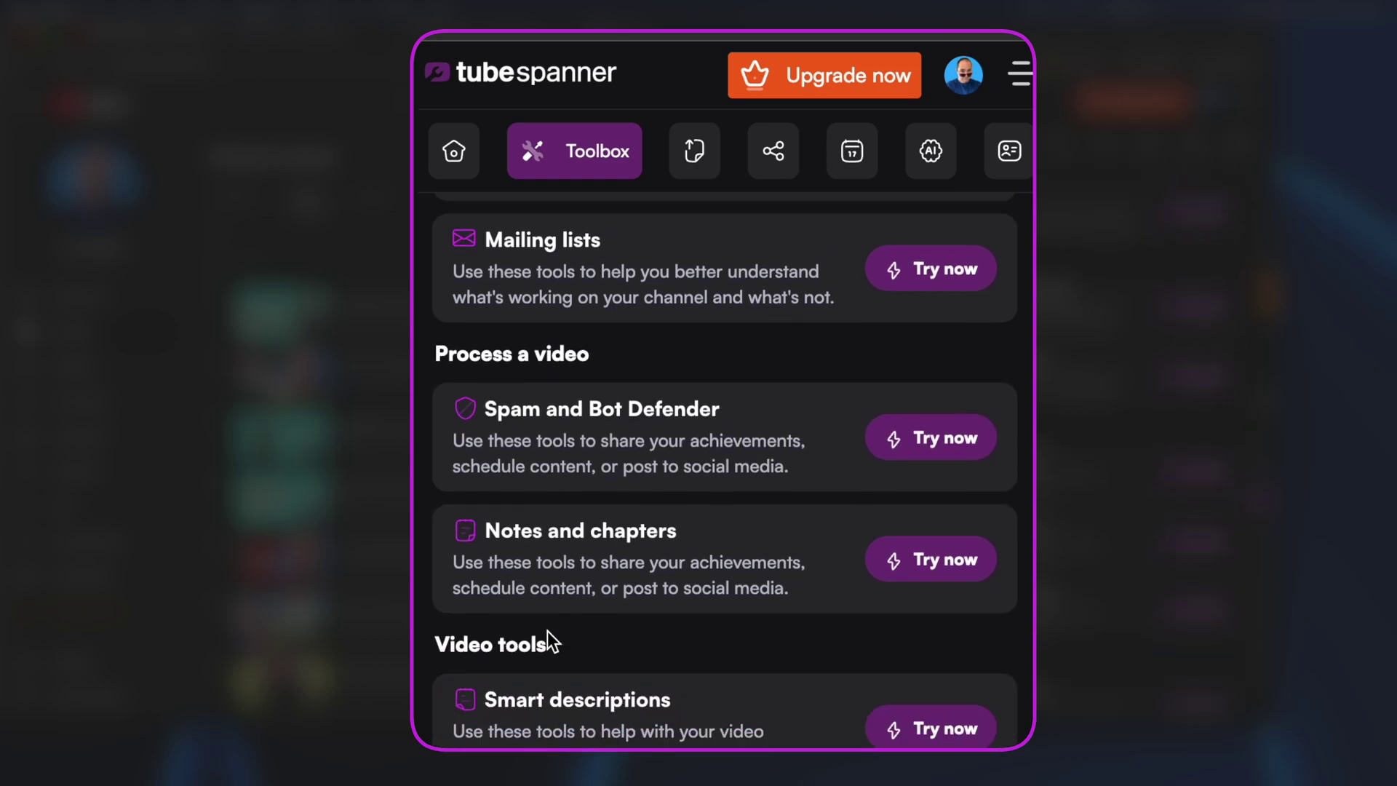
scroll(547, 631, down, 1)
scroll(547, 631, up, 12)
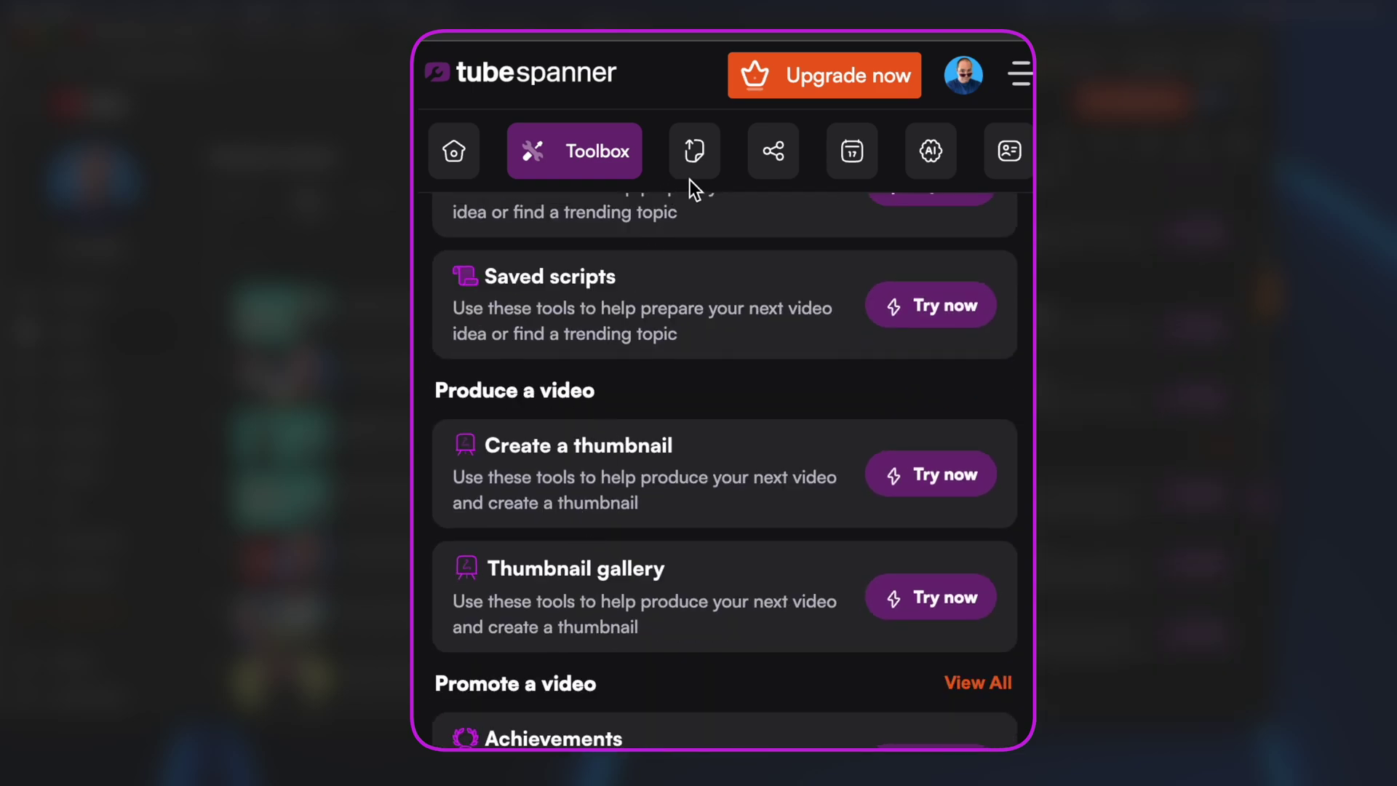
Step: Browse the Upload Assistant, Share, May 2025 Planner, Kim AI and Membership views, then return to Home
click(698, 162)
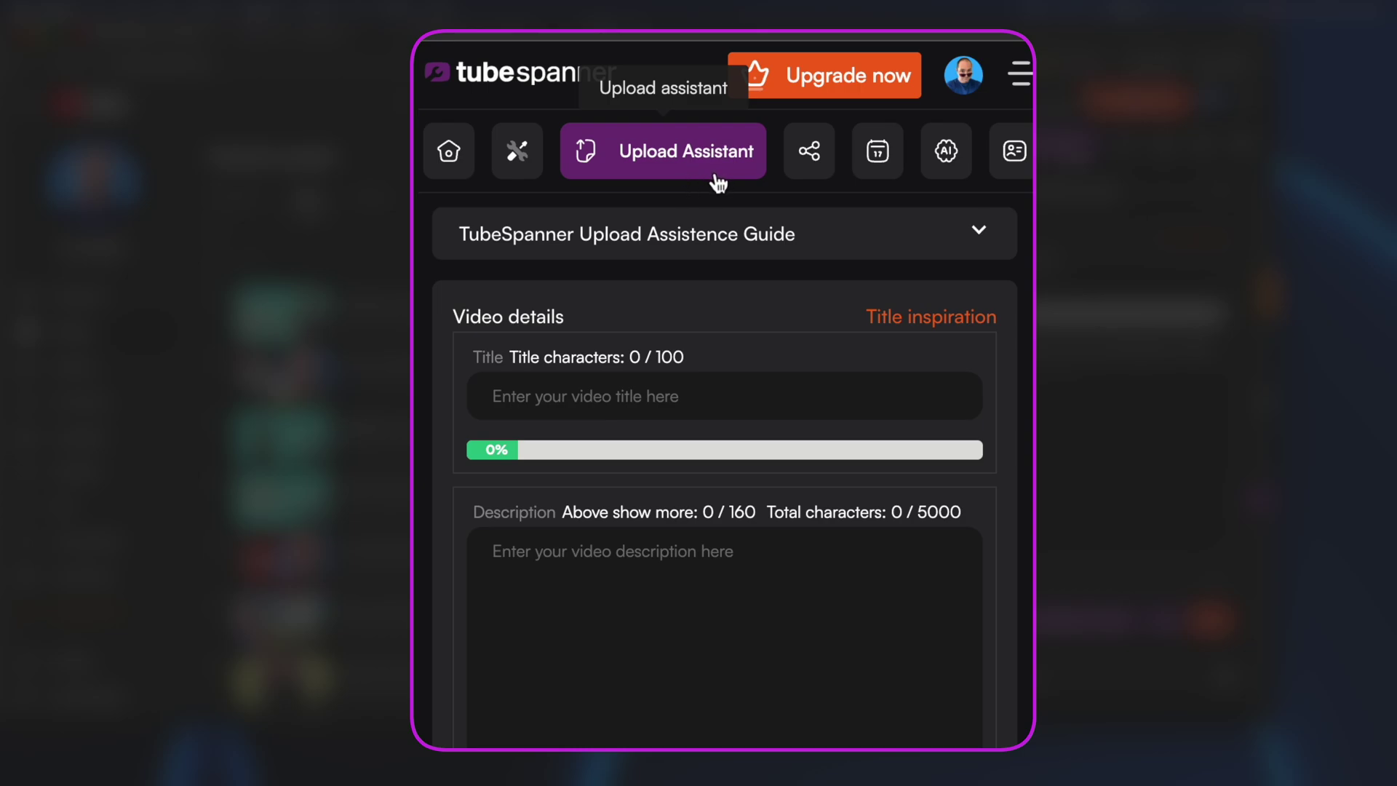
click(806, 169)
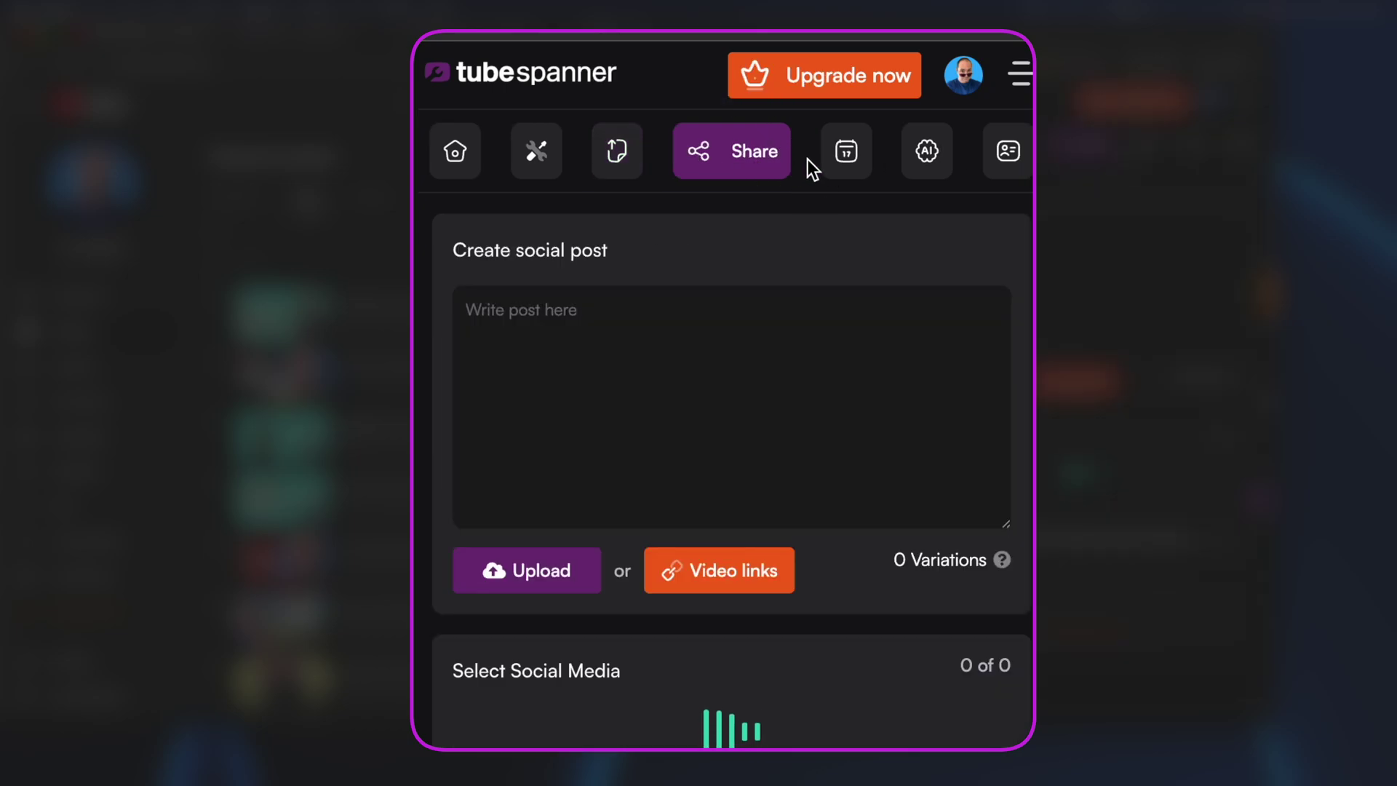
click(858, 165)
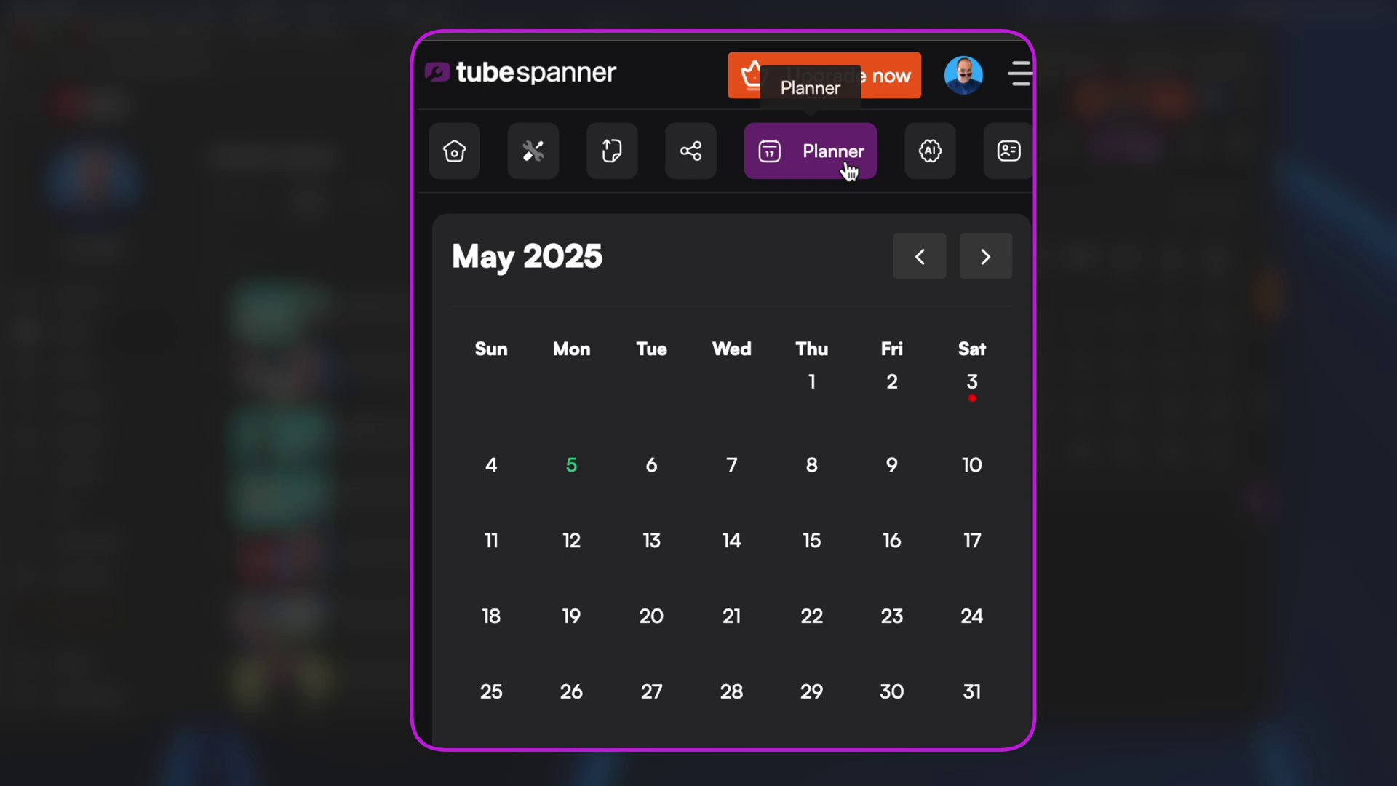
click(920, 160)
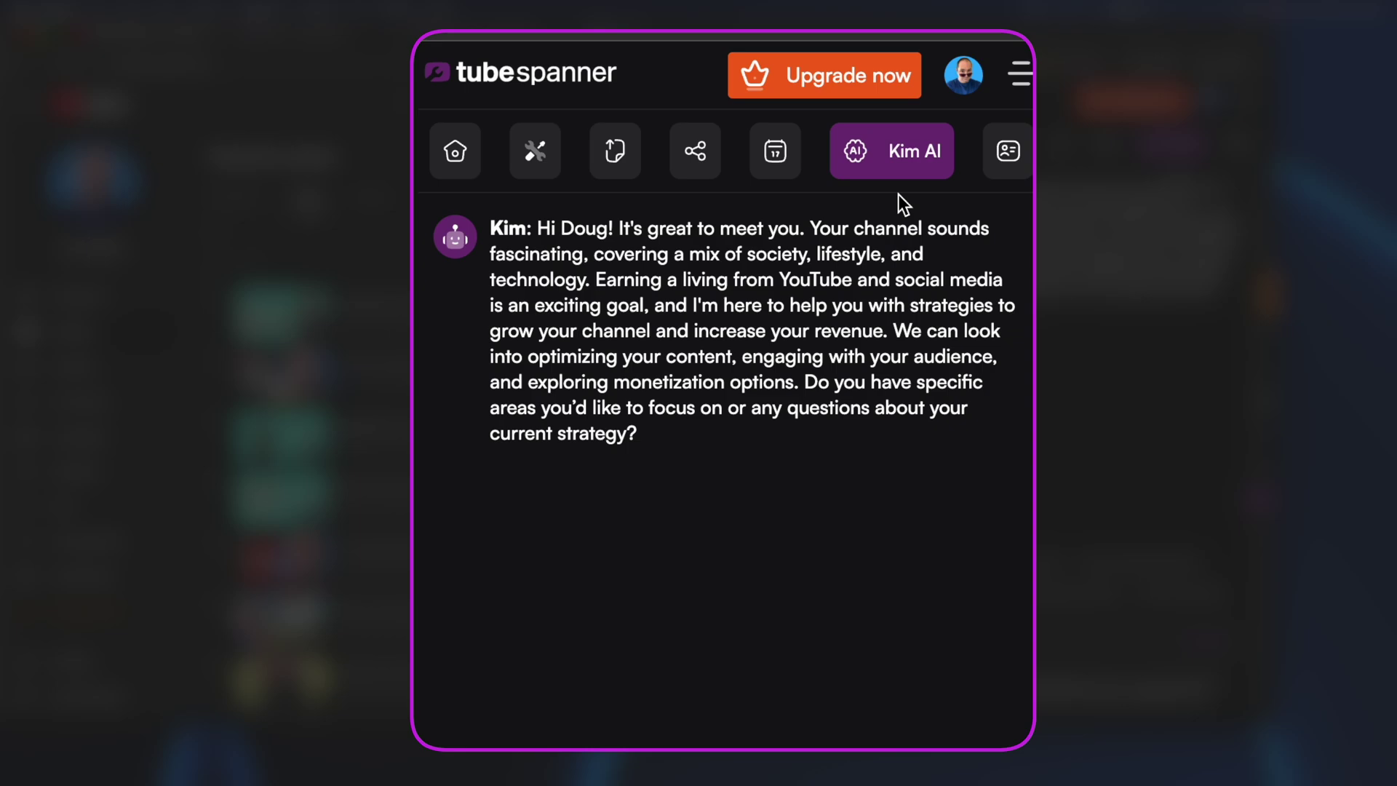
click(1008, 151)
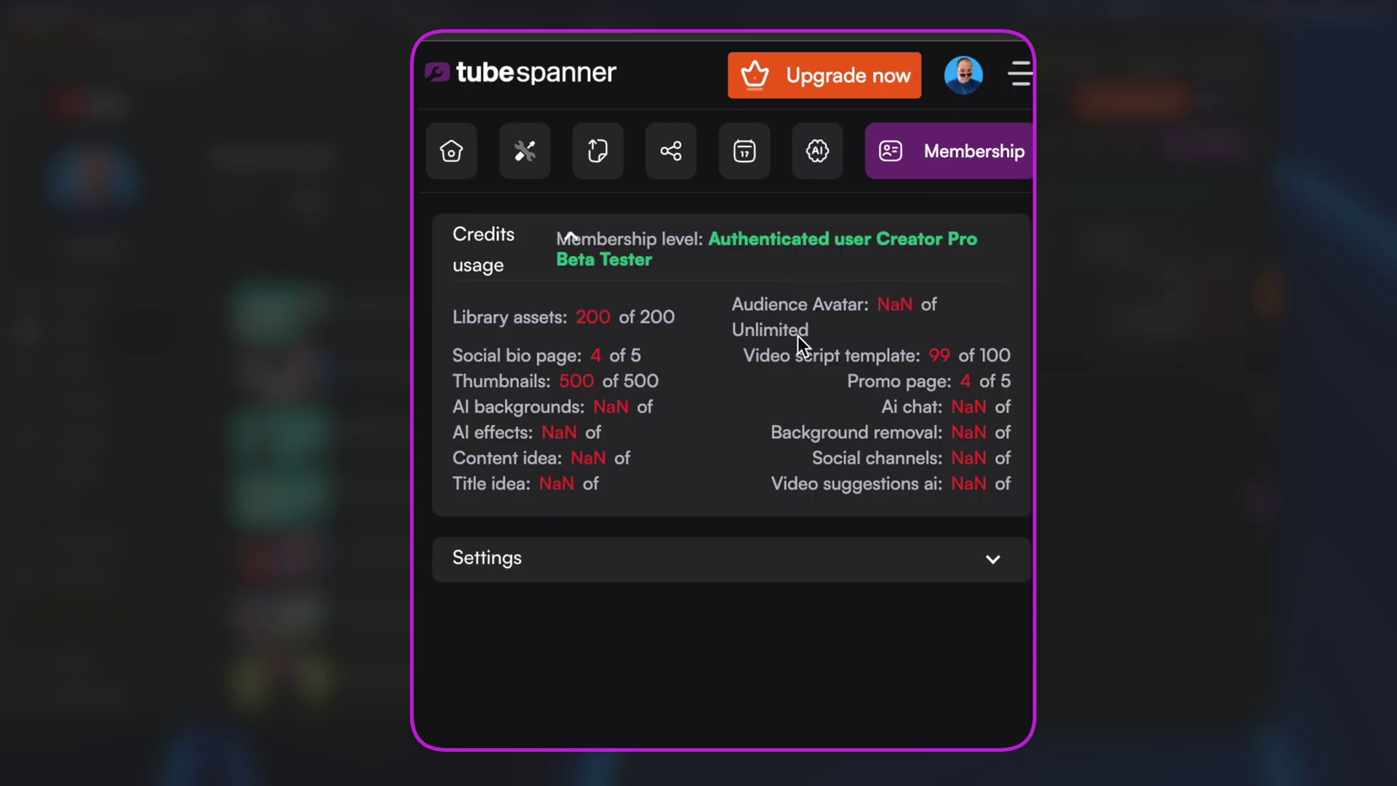
click(452, 151)
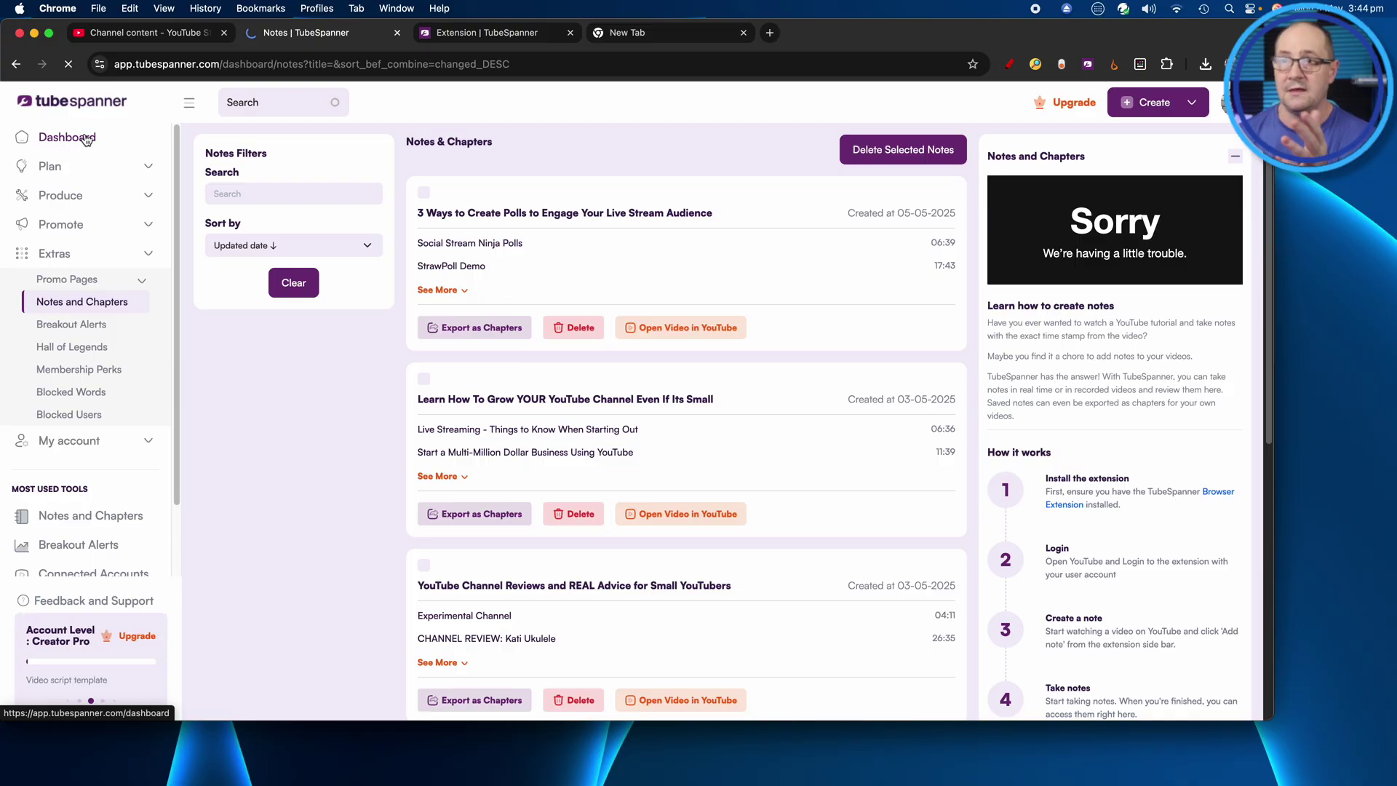
Step: Go to the main TubeSpanner dashboard via the left sidebar
click(86, 140)
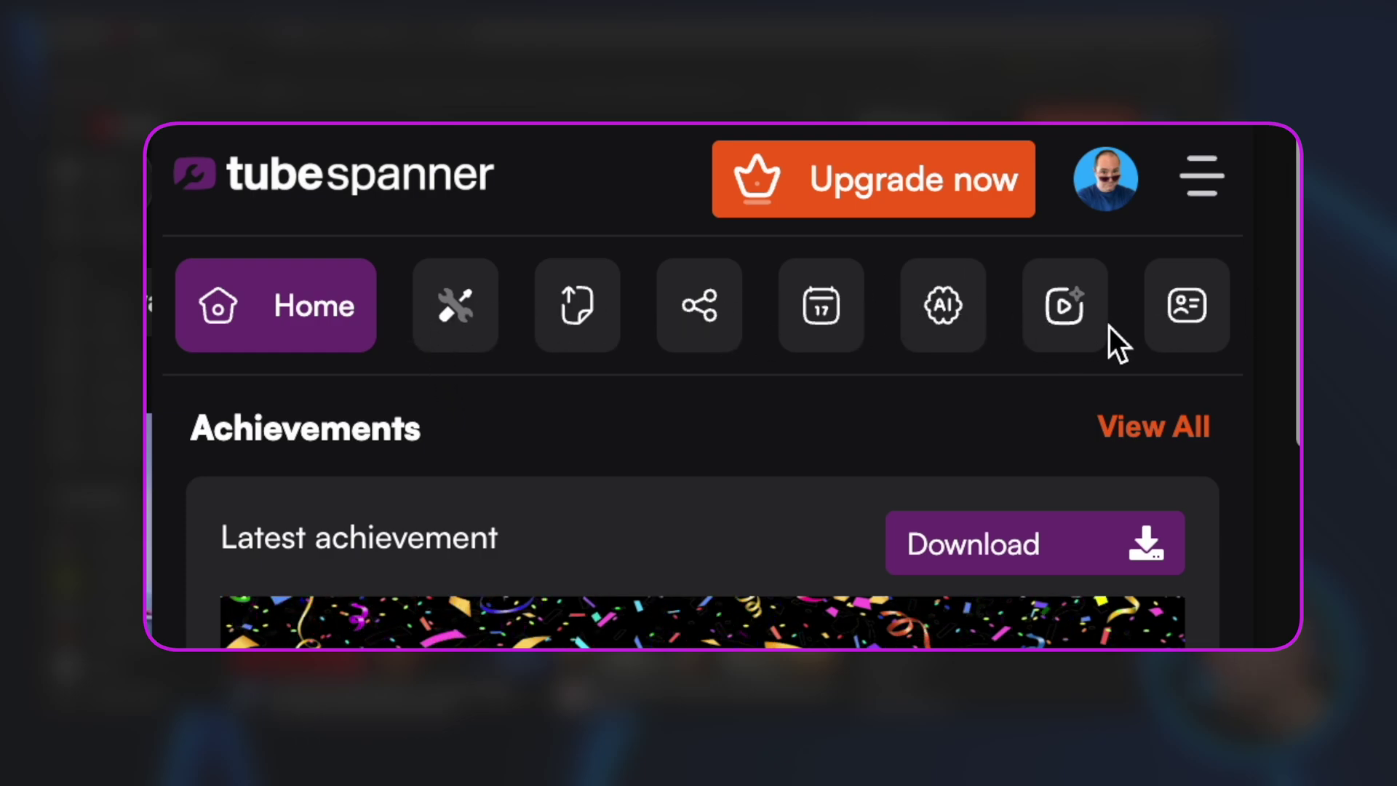
Step: Open the Homerun SEO tools in the extension and select the entire search query
click(1068, 317)
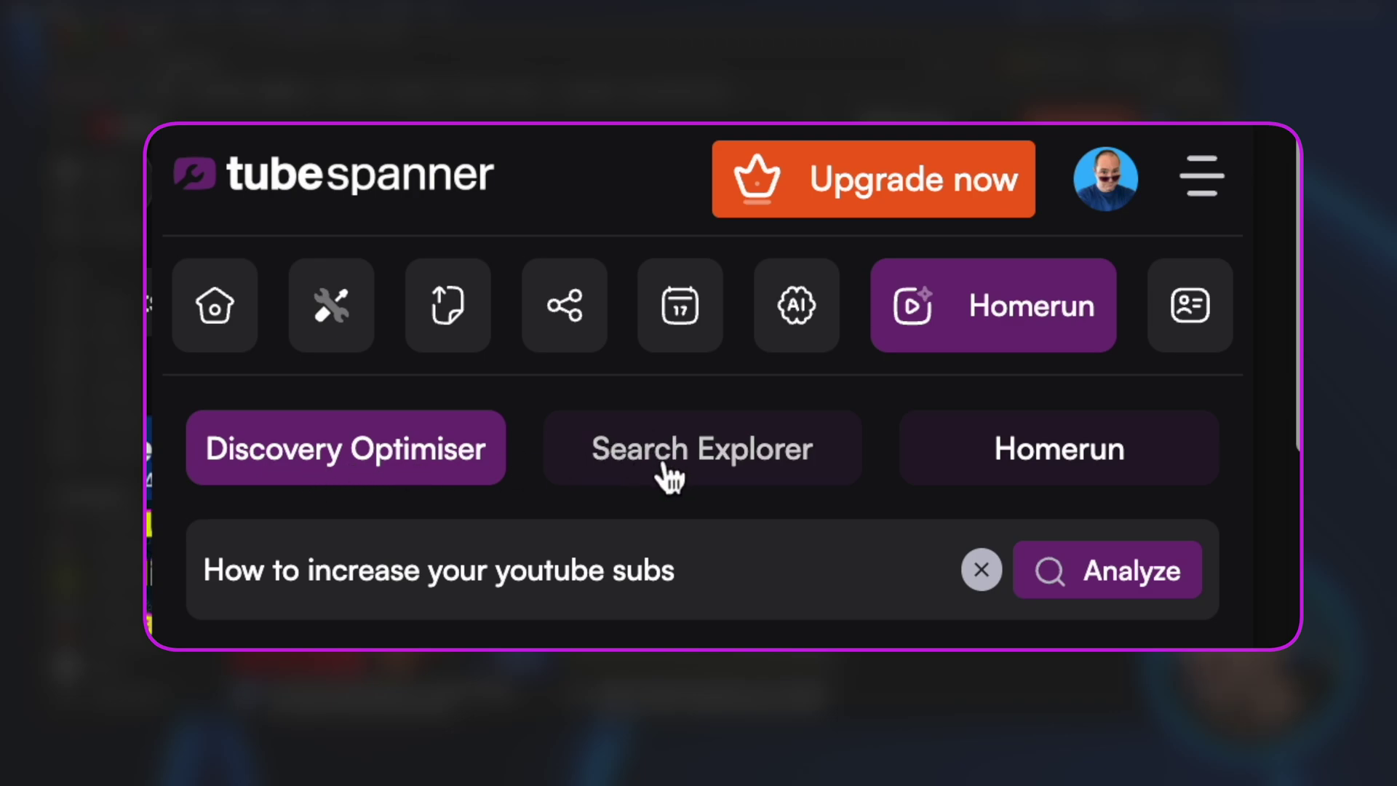
key(ctrl+a)
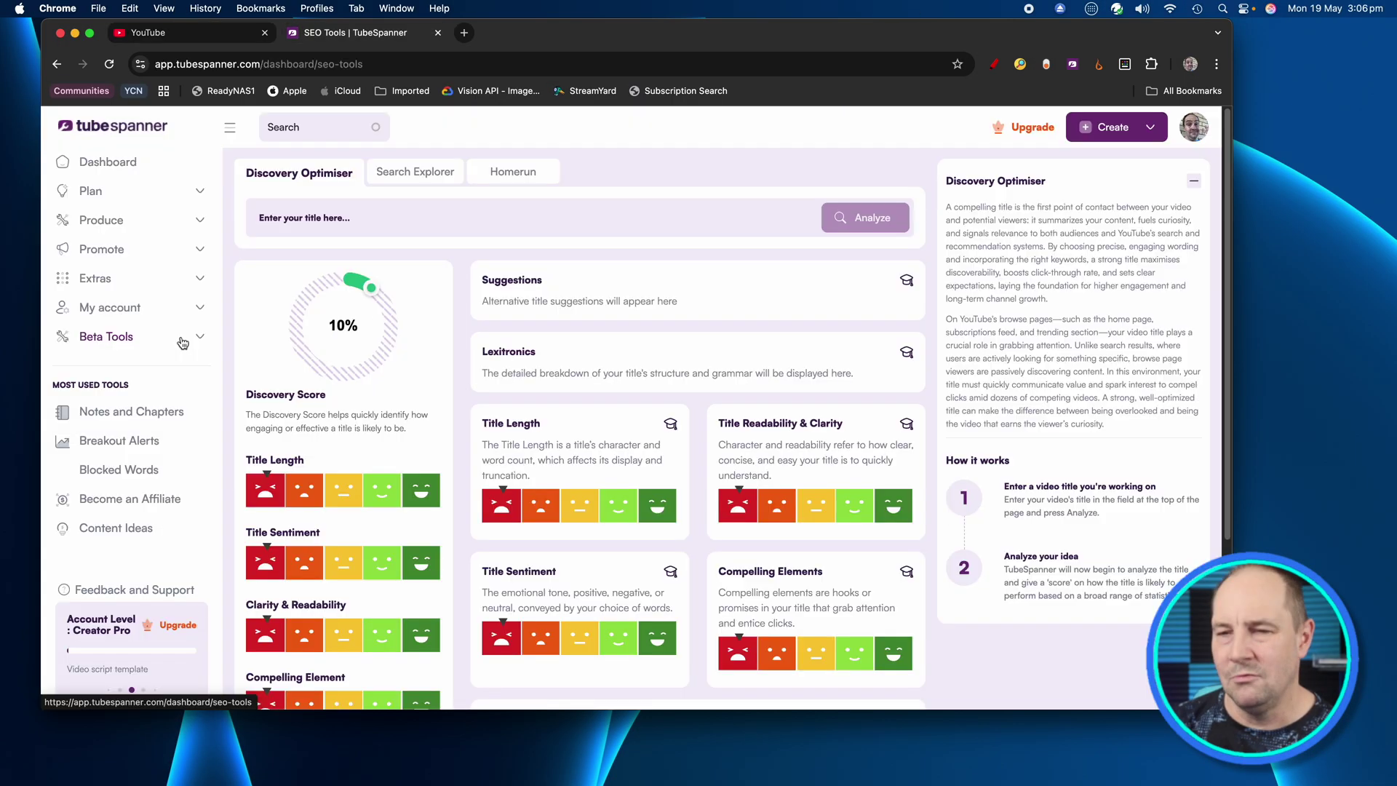
Step: Expand Beta Tools > HomeRun, analyze 'Tubespanner Notes Tool' in Search Explorer, and scroll the results
click(201, 340)
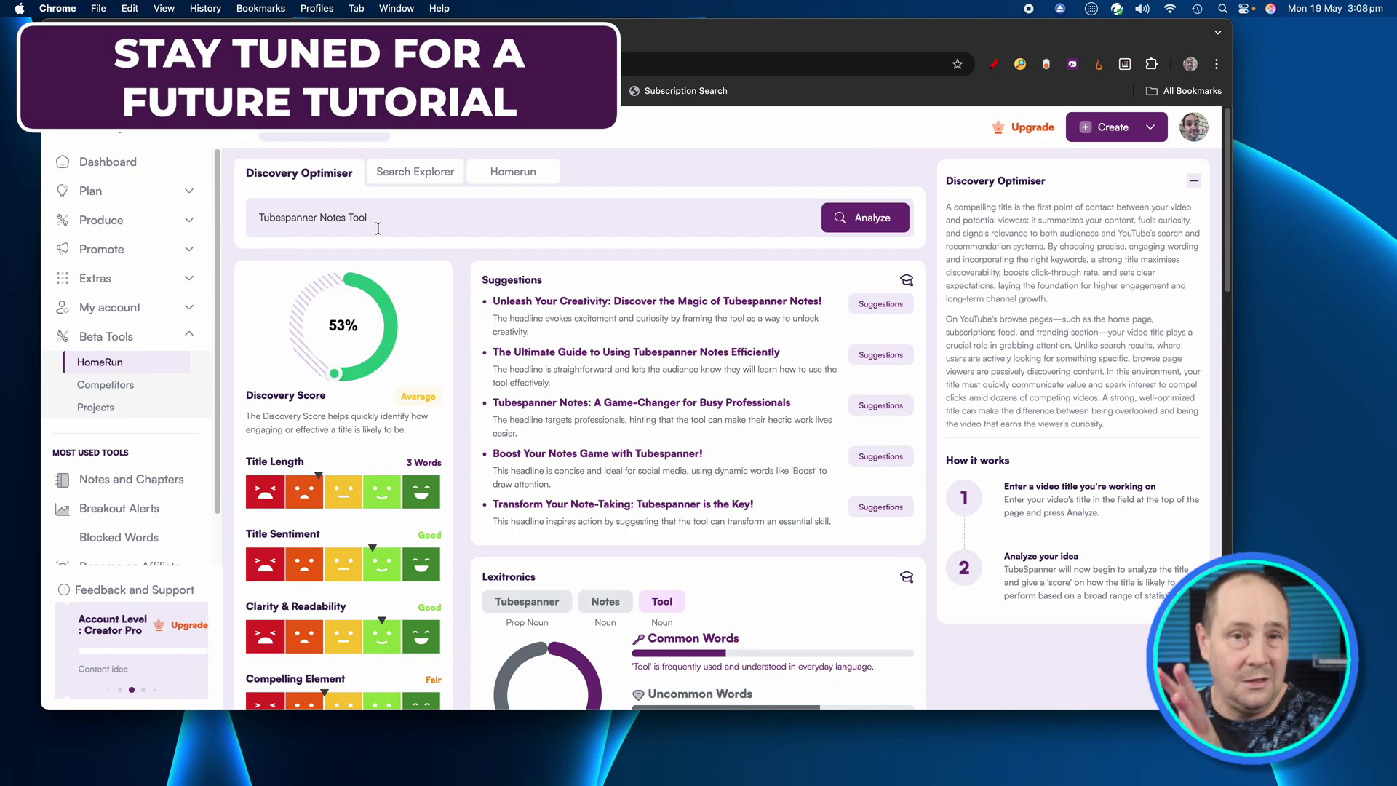
click(409, 173)
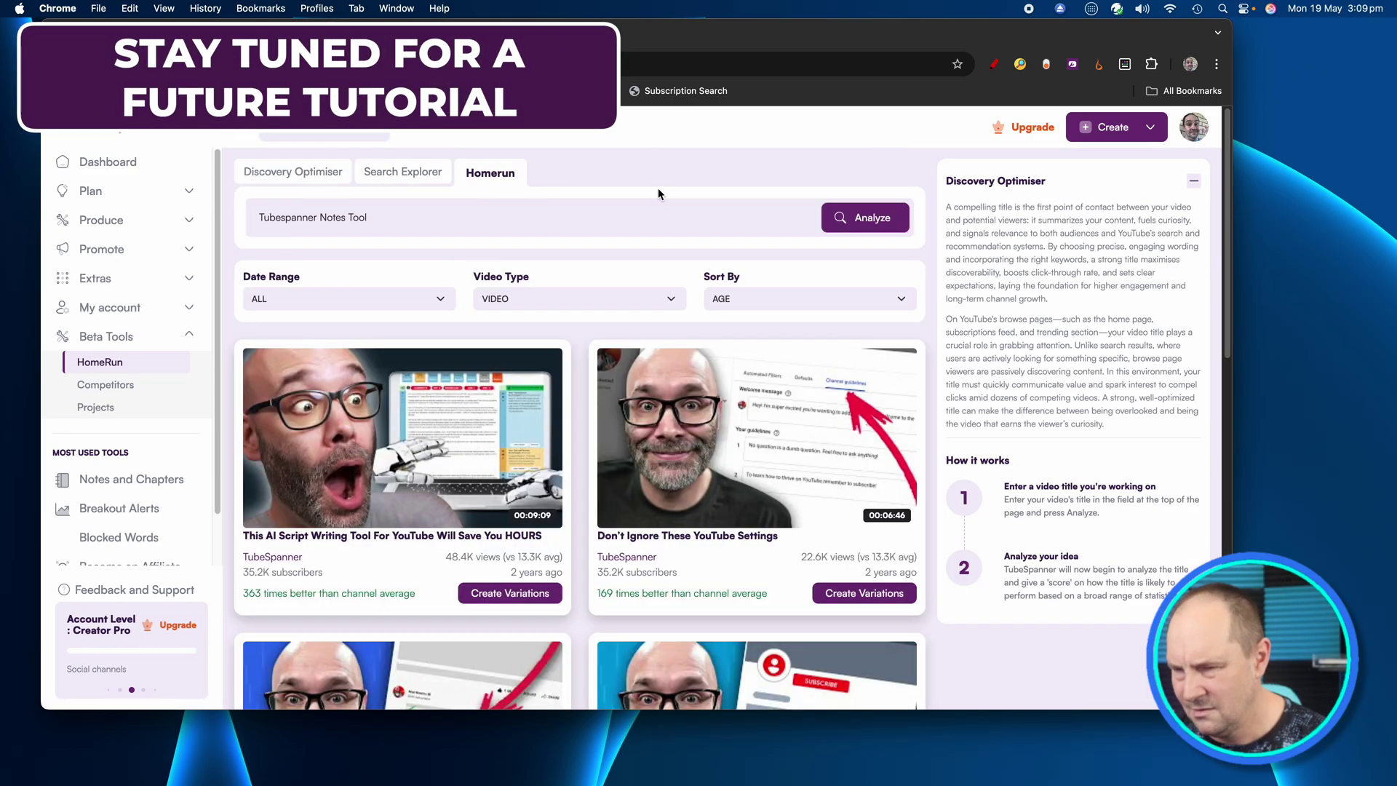
scroll(657, 364, down, 10)
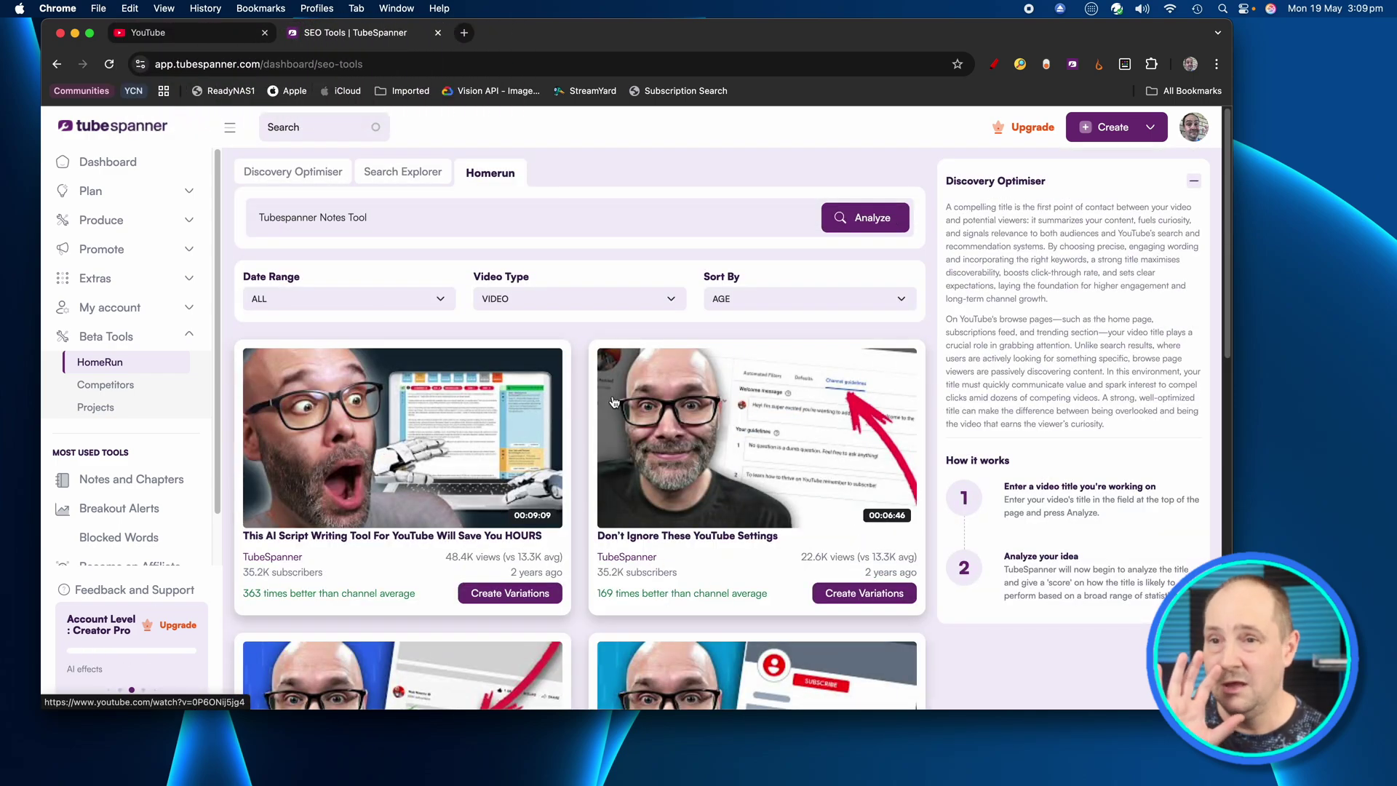